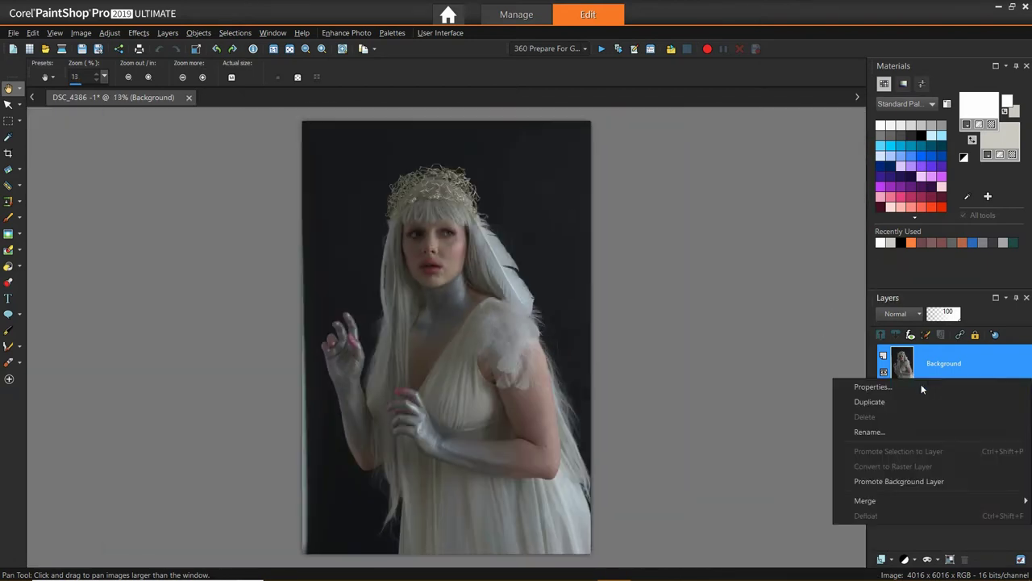
- Add a raster layer and paint out the light strip along the photo's left edge with the sampled dark background colour
{"action": "left_click", "coordinate": [922, 385]}
{"action": "key", "text": "Return"}
{"action": "left_click", "coordinate": [8, 217]}
{"action": "left_click", "coordinate": [312, 262], "text": "ctrl"}
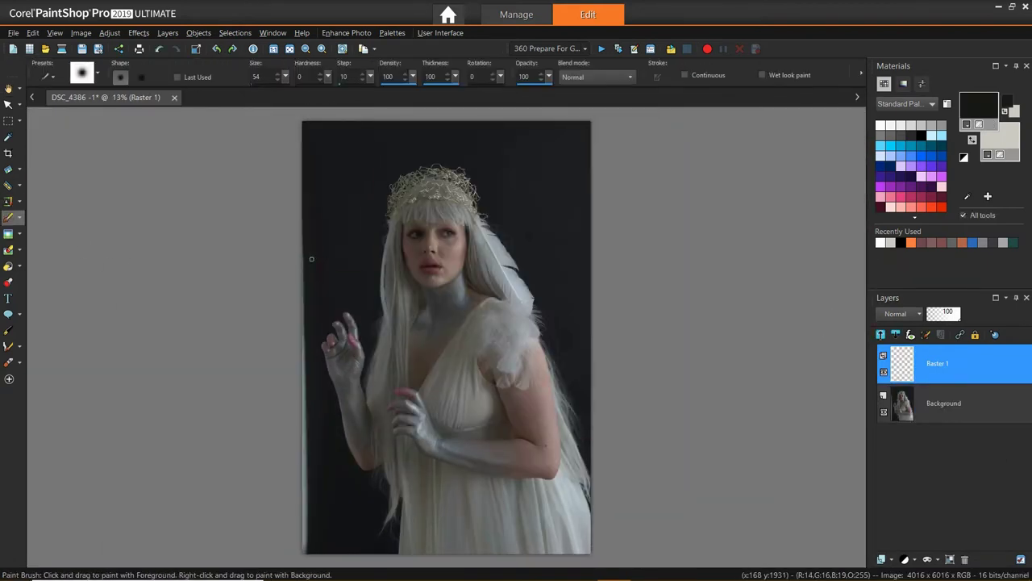
{"action": "left_click_drag", "start_coordinate": [311, 258], "coordinate": [284, 550]}
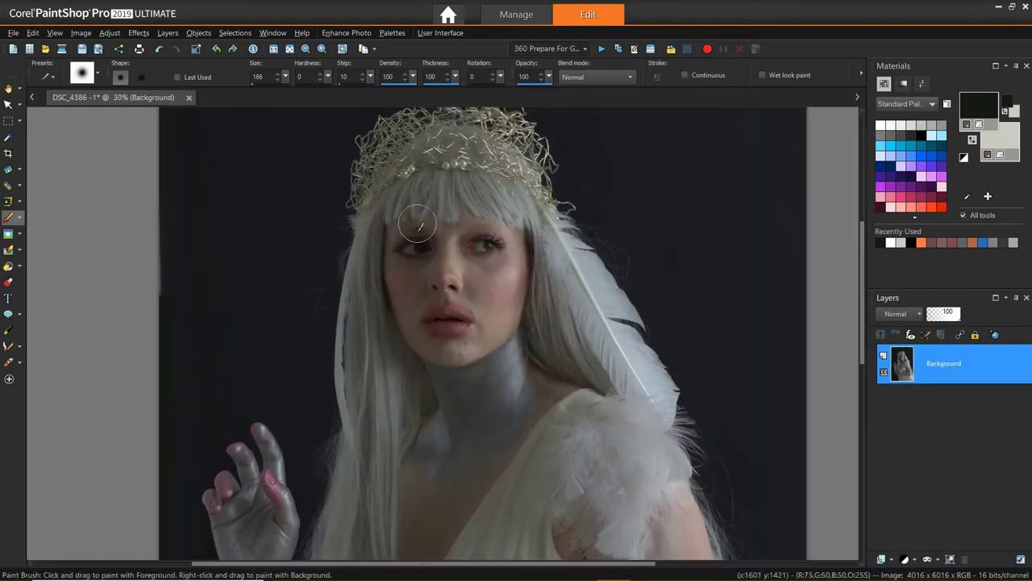
- Select the woman's head and crown with an ellipse feathered by 10 and promote the selection to its own layer
{"action": "scroll", "coordinate": [868, 216], "scroll_direction": "up", "scroll_amount": 1}
{"action": "left_click", "coordinate": [19, 121]}
{"action": "left_click", "coordinate": [68, 121]}
{"action": "left_click", "coordinate": [161, 77]}
{"action": "left_click", "coordinate": [150, 125]}
{"action": "left_click_drag", "start_coordinate": [636, 551], "coordinate": [593, 500]}
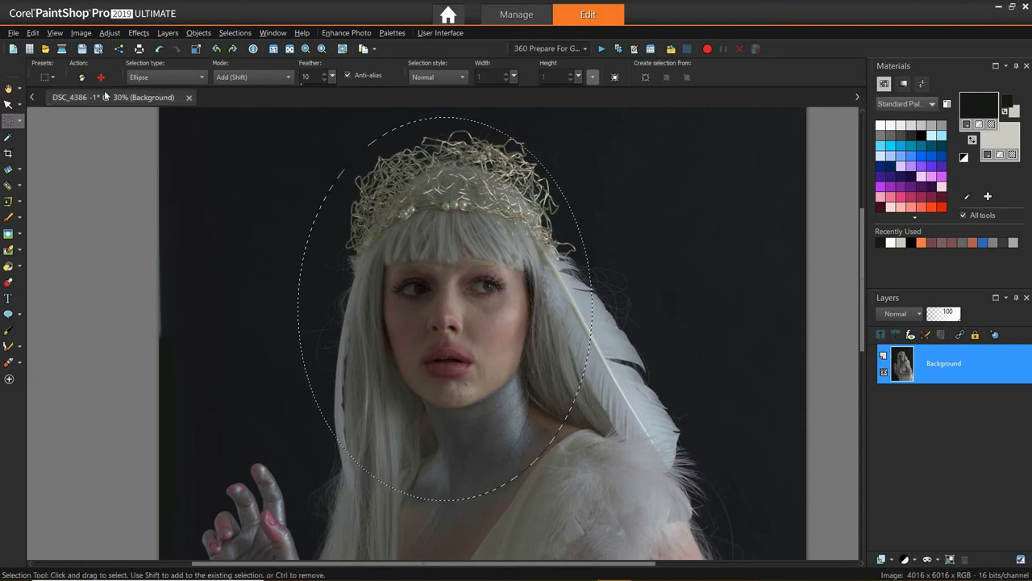
{"action": "key", "text": "ctrl+shift+p"}
- Enlarge the promoted head to about 125% by 123%, align it over the original at 74 opacity, and restore full opacity
{"action": "scroll", "coordinate": [651, 322], "scroll_direction": "down", "scroll_amount": 1}
{"action": "left_click_drag", "start_coordinate": [603, 150], "coordinate": [639, 115]}
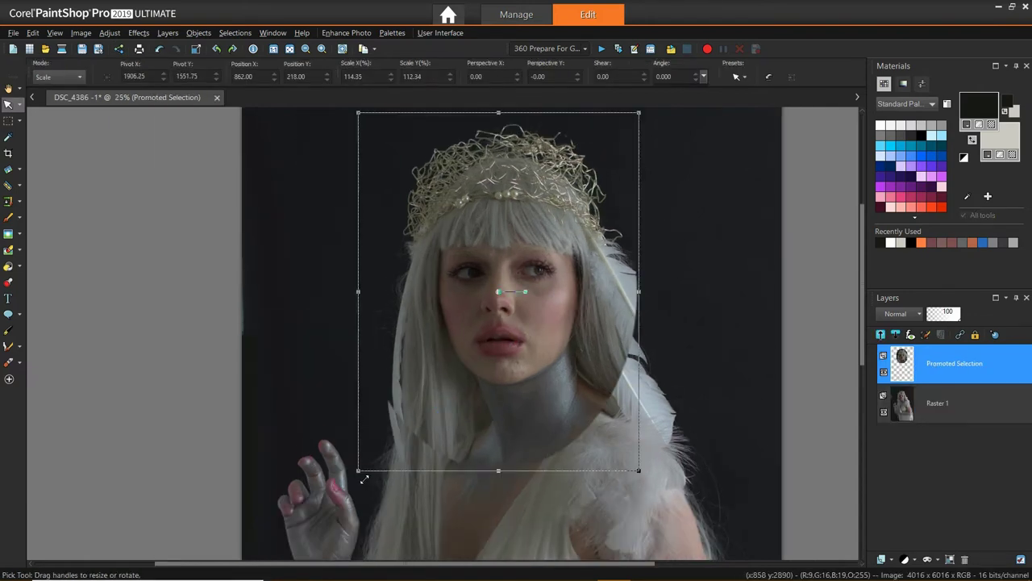
{"action": "left_click_drag", "start_coordinate": [359, 473], "coordinate": [331, 508]}
{"action": "left_click", "coordinate": [952, 315]}
{"action": "scroll", "coordinate": [523, 289], "scroll_direction": "up", "scroll_amount": 4}
{"action": "mouse_move", "coordinate": [435, 340]}
{"action": "left_mouse_down"}
{"action": "mouse_move", "coordinate": [446, 331]}
{"action": "mouse_move", "coordinate": [431, 357]}
{"action": "left_mouse_up"}
{"action": "scroll", "coordinate": [475, 284], "scroll_direction": "down", "scroll_amount": 2}
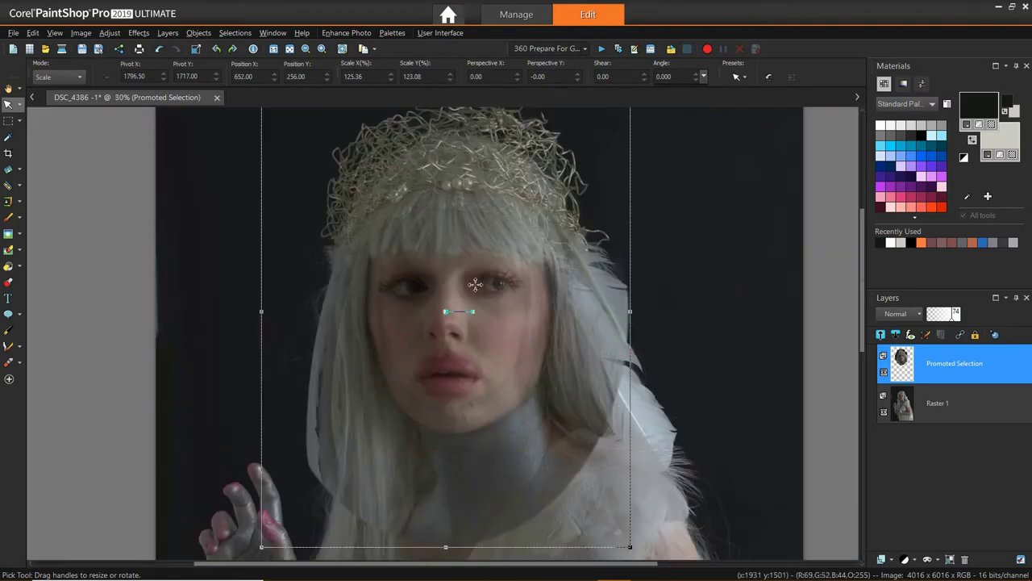
{"action": "left_click", "coordinate": [960, 316]}
- Push the hair and feather edge on the right side of the enlarged head into line with the Warp Brush, using size 1000
{"action": "left_click", "coordinate": [18, 344]}
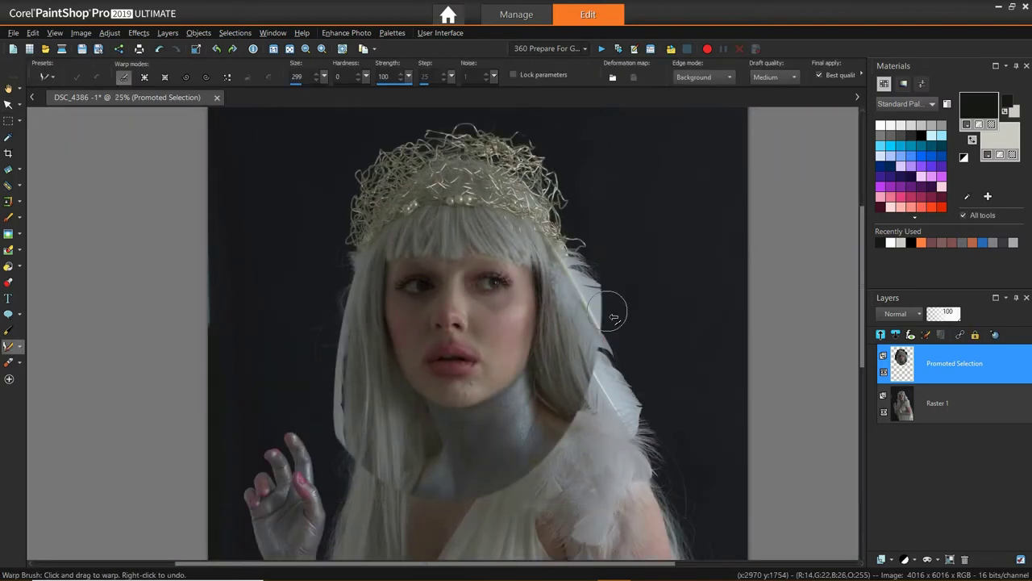
{"action": "mouse_move", "coordinate": [628, 304]}
{"action": "left_mouse_down"}
{"action": "mouse_move", "coordinate": [582, 395]}
{"action": "mouse_move", "coordinate": [554, 392]}
{"action": "mouse_move", "coordinate": [622, 357]}
{"action": "mouse_move", "coordinate": [597, 381]}
{"action": "mouse_move", "coordinate": [589, 375]}
{"action": "left_mouse_up"}
{"action": "mouse_move", "coordinate": [579, 305]}
{"action": "left_mouse_down"}
{"action": "mouse_move", "coordinate": [625, 347]}
{"action": "mouse_move", "coordinate": [601, 331]}
{"action": "left_mouse_up"}
{"action": "left_click", "coordinate": [883, 355]}
{"action": "left_click", "coordinate": [620, 334]}
{"action": "left_click_drag", "start_coordinate": [624, 264], "coordinate": [578, 323]}
{"action": "left_click_drag", "start_coordinate": [589, 359], "coordinate": [600, 368]}
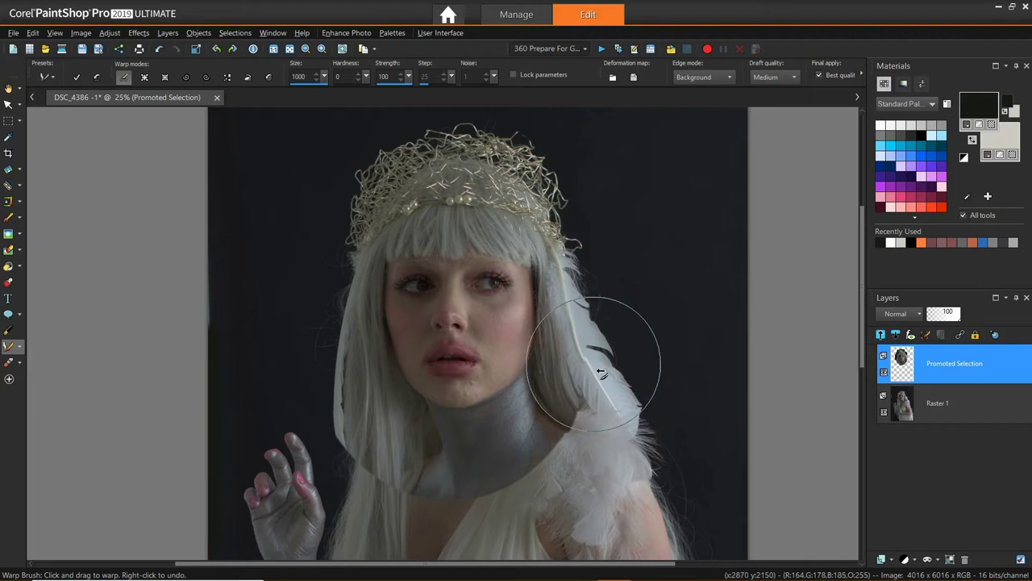
- Warp the hair on the left side of the enlarged head to meet the hair below, checking the alignment at 80 opacity
{"action": "left_click_drag", "start_coordinate": [353, 431], "coordinate": [359, 441]}
{"action": "left_click_drag", "start_coordinate": [339, 345], "coordinate": [348, 350]}
{"action": "mouse_move", "coordinate": [339, 400]}
{"action": "left_mouse_down"}
{"action": "mouse_move", "coordinate": [374, 502]}
{"action": "mouse_move", "coordinate": [357, 472]}
{"action": "mouse_move", "coordinate": [360, 440]}
{"action": "left_mouse_up"}
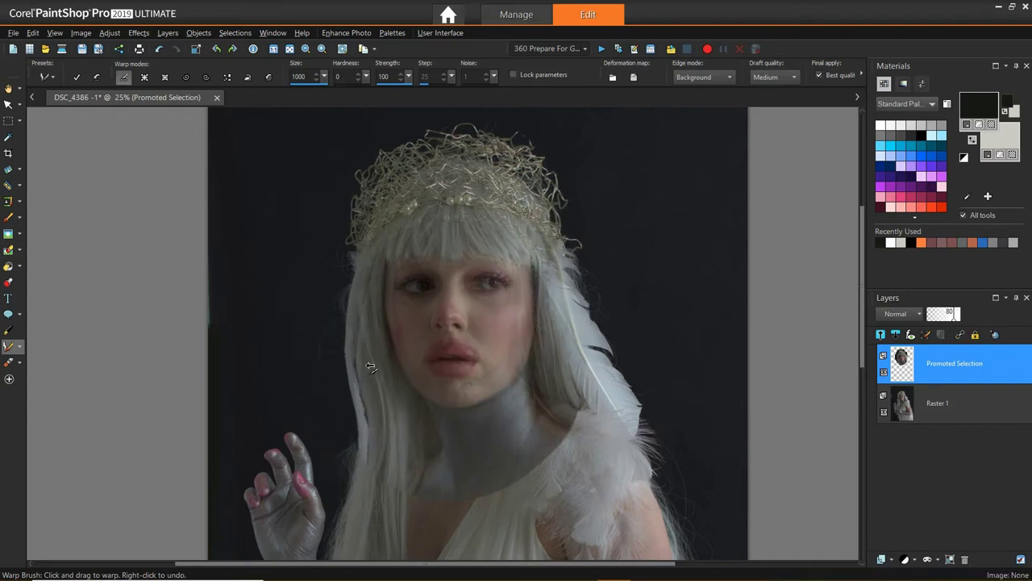
{"action": "left_click_drag", "start_coordinate": [336, 326], "coordinate": [343, 327]}
{"action": "left_click", "coordinate": [957, 317]}
{"action": "left_click", "coordinate": [460, 298]}
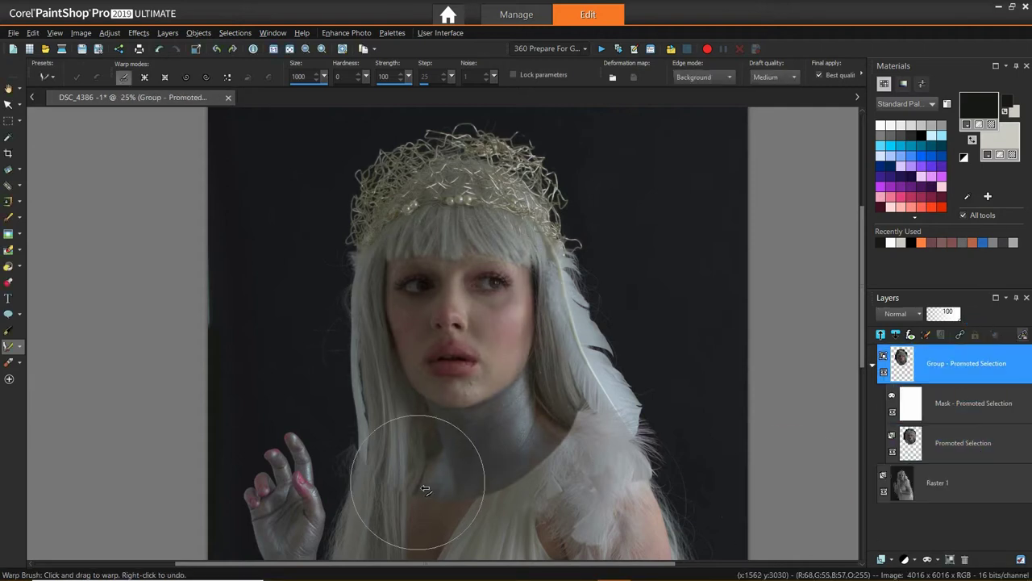
- Mask the enlarged head layer and paint the mask black with a soft, low-opacity brush along the neck, shoulder and hair seam
{"action": "left_click", "coordinate": [972, 403]}
{"action": "left_click", "coordinate": [461, 298]}
{"action": "left_click", "coordinate": [9, 218]}
{"action": "left_click", "coordinate": [963, 159]}
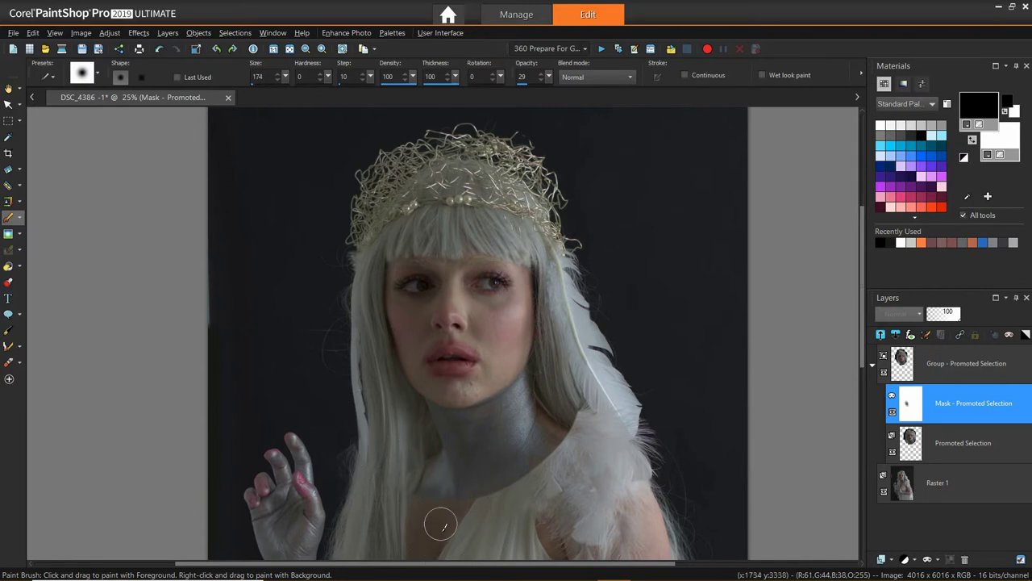
{"action": "left_click_drag", "start_coordinate": [562, 428], "coordinate": [558, 466]}
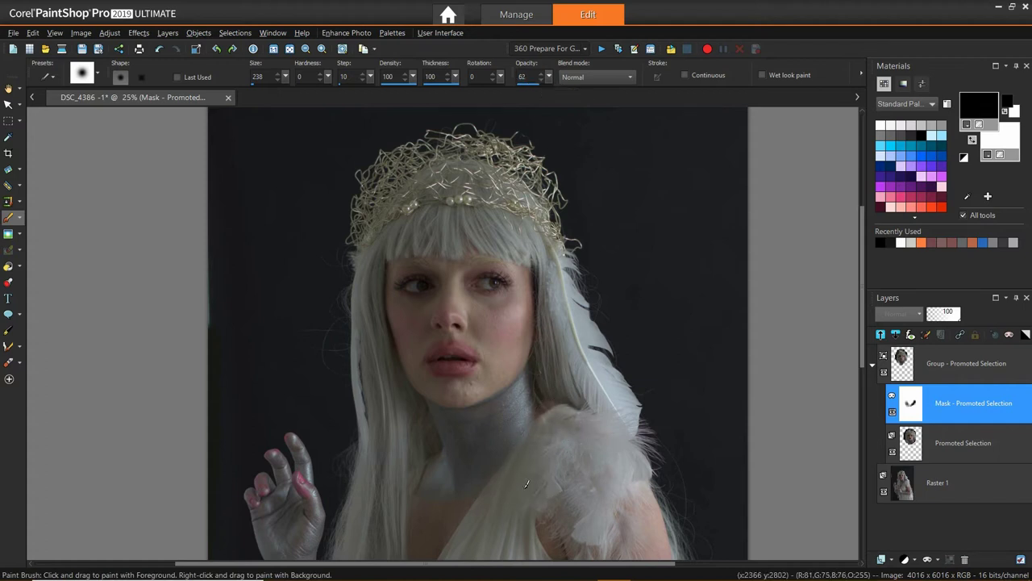
{"action": "scroll", "coordinate": [542, 425], "scroll_direction": "up", "scroll_amount": 3}
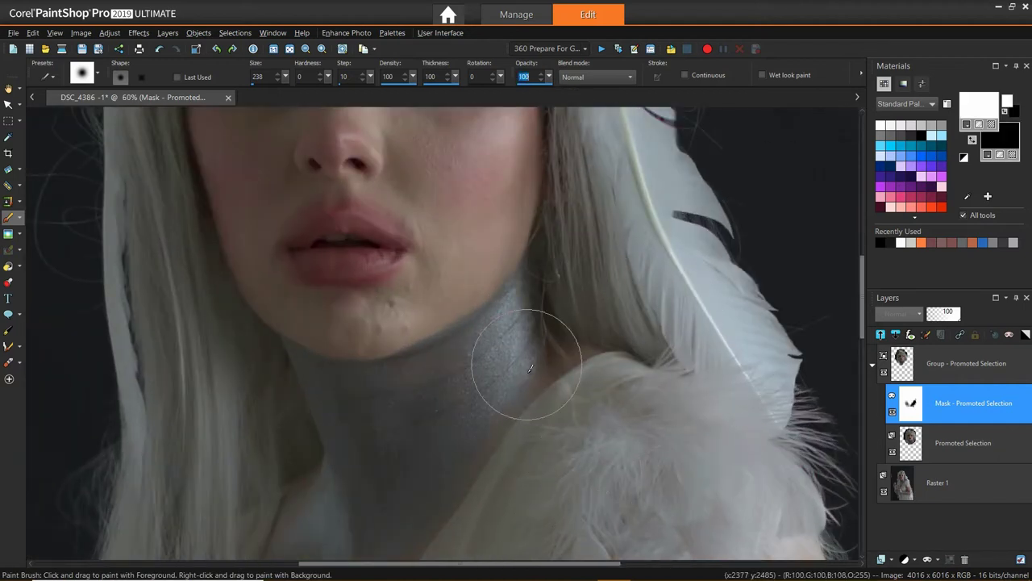
{"action": "scroll", "coordinate": [370, 393], "scroll_direction": "down", "scroll_amount": 3}
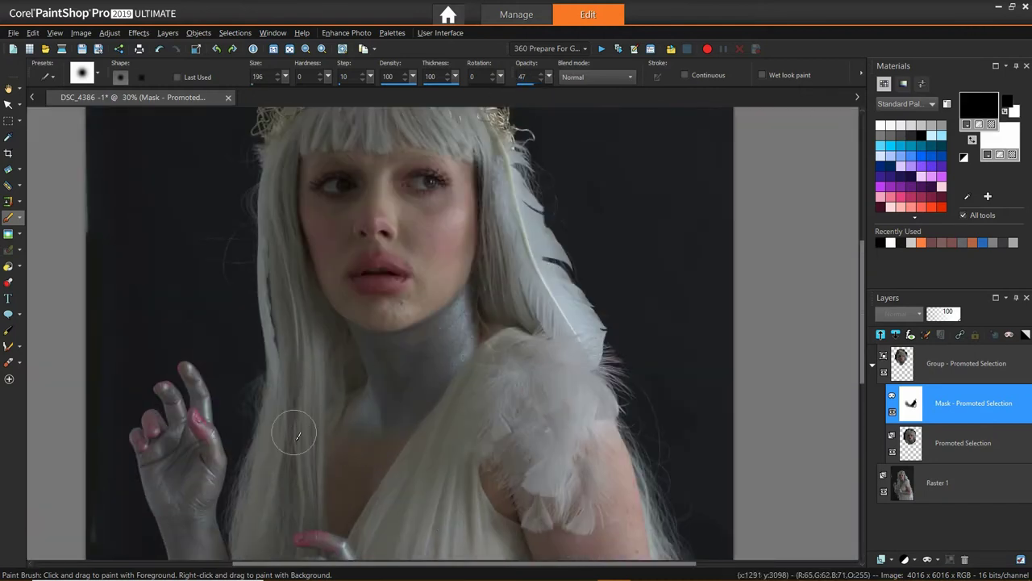
{"action": "scroll", "coordinate": [448, 227], "scroll_direction": "down", "scroll_amount": 3}
- Compare the photo with and without the enlarged head group, and merge the group into the Raster 1 layer
{"action": "left_click", "coordinate": [884, 372]}
{"action": "left_click", "coordinate": [885, 372]}
{"action": "scroll", "coordinate": [438, 184], "scroll_direction": "up", "scroll_amount": 5}
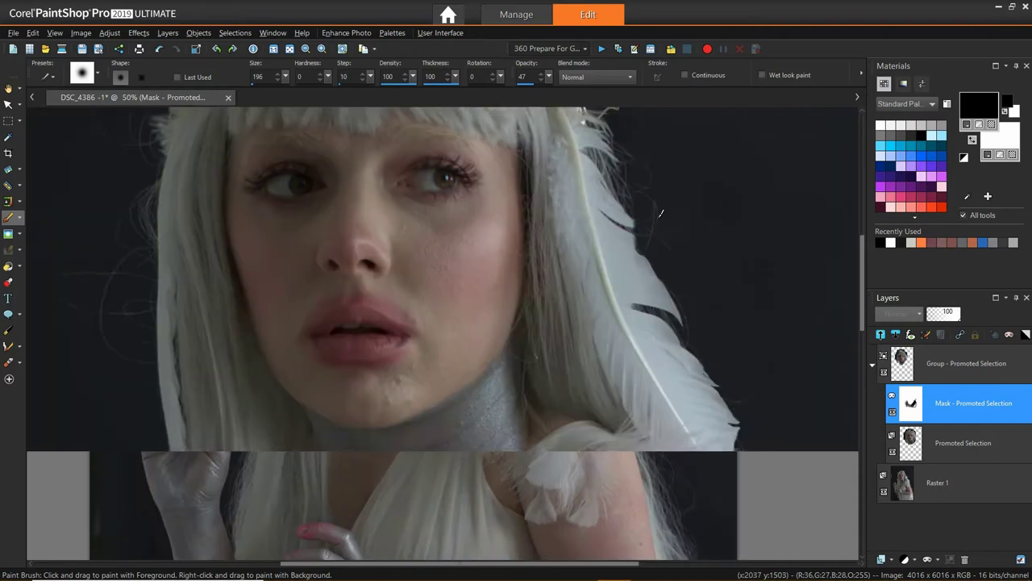
{"action": "right_click", "coordinate": [952, 363]}
{"action": "mouse_move", "coordinate": [963, 438]}
{"action": "left_click", "coordinate": [807, 435]}
- Outline the eye on the right of the face with a point-to-point freehand selection feathered by 10
{"action": "scroll", "coordinate": [393, 396], "scroll_direction": "up", "scroll_amount": 1}
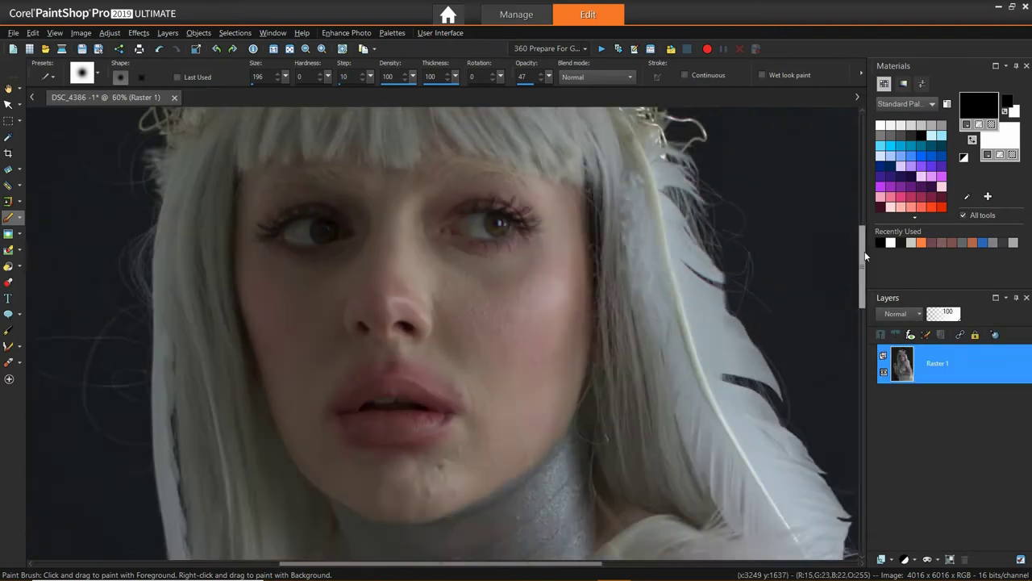
{"action": "left_click_drag", "start_coordinate": [863, 254], "coordinate": [863, 243]}
{"action": "left_click", "coordinate": [9, 122]}
{"action": "left_click", "coordinate": [167, 77]}
{"action": "left_click", "coordinate": [20, 121]}
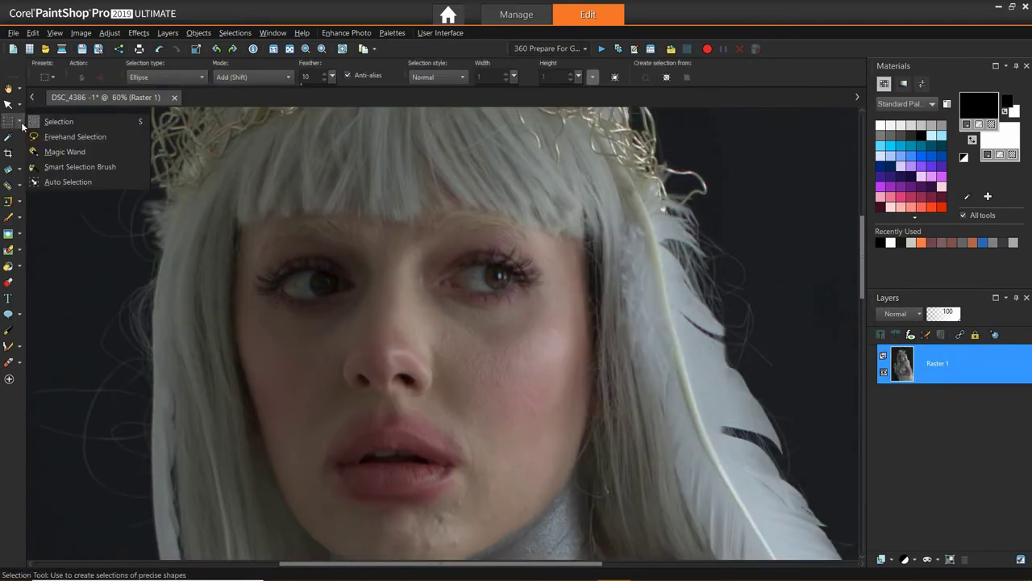
{"action": "left_click", "coordinate": [72, 136]}
{"action": "left_click", "coordinate": [161, 77]}
{"action": "left_click", "coordinate": [155, 107]}
{"action": "left_click", "coordinate": [549, 270]}
{"action": "left_click", "coordinate": [535, 254]}
{"action": "left_click", "coordinate": [464, 314]}
{"action": "left_click", "coordinate": [521, 312]}
{"action": "double_click", "coordinate": [548, 276]}
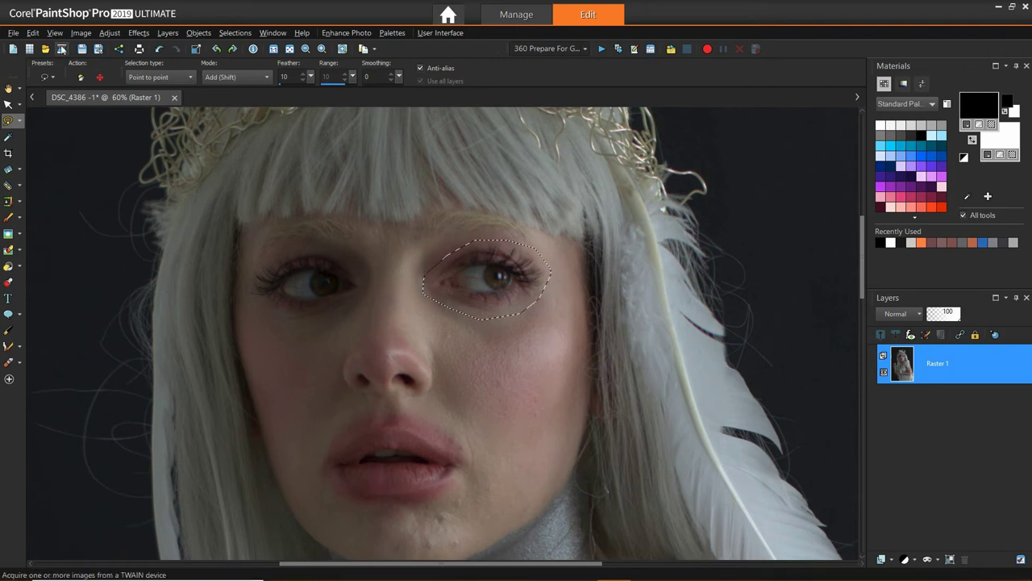
- Promote the selected eye to a layer, enlarge it to about 126%, and align it over the original at reduced opacity
{"action": "left_click", "coordinate": [9, 105]}
{"action": "key", "text": "ctrl+shift+p"}
{"action": "key", "text": "ctrl+d"}
{"action": "left_click", "coordinate": [953, 314]}
{"action": "left_click_drag", "start_coordinate": [552, 239], "coordinate": [583, 219]}
{"action": "left_click_drag", "start_coordinate": [417, 305], "coordinate": [407, 312]}
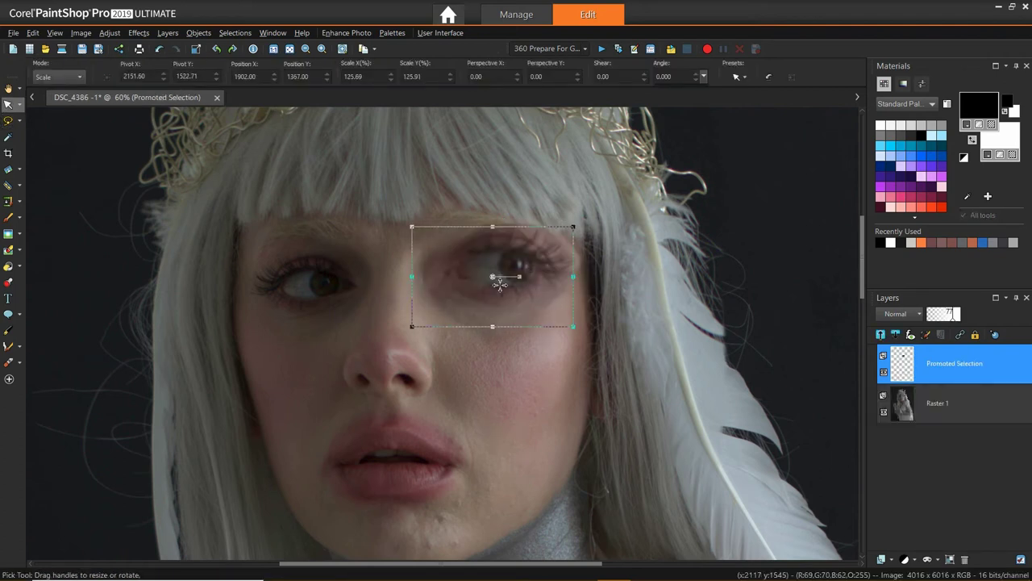
{"action": "left_click_drag", "start_coordinate": [950, 315], "coordinate": [940, 315]}
{"action": "left_click_drag", "start_coordinate": [498, 285], "coordinate": [491, 289]}
- Outline the eye on the left of the face on the Raster 1 layer and promote it to its own layer
{"action": "left_click", "coordinate": [9, 120]}
{"action": "left_click", "coordinate": [938, 403]}
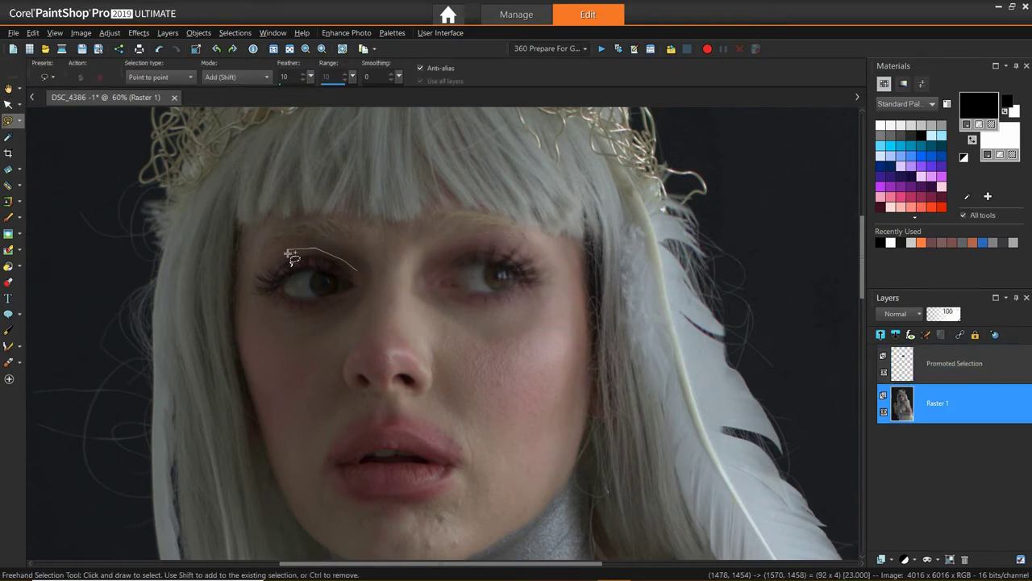
{"action": "double_click", "coordinate": [361, 296]}
{"action": "left_click", "coordinate": [9, 104]}
- Scale the left eye layer to 125% in both directions and align it over the original eye at 61 opacity
{"action": "double_click", "coordinate": [356, 77]}
{"action": "type", "text": "125"}
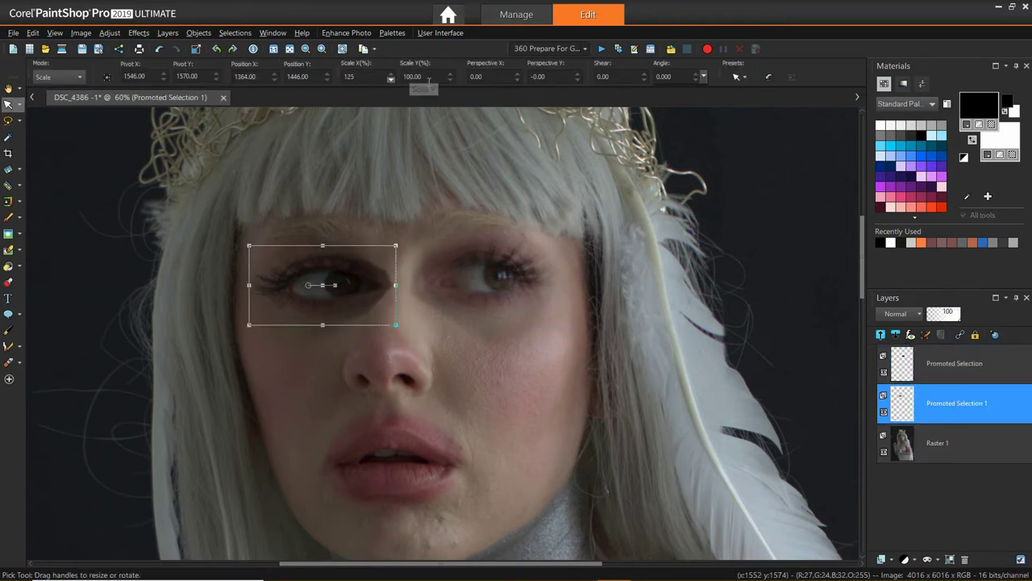
{"action": "double_click", "coordinate": [411, 78]}
{"action": "type", "text": "125"}
{"action": "left_click_drag", "start_coordinate": [317, 295], "coordinate": [313, 287]}
{"action": "left_click_drag", "start_coordinate": [958, 314], "coordinate": [948, 315]}
{"action": "left_click_drag", "start_coordinate": [316, 292], "coordinate": [304, 294]}
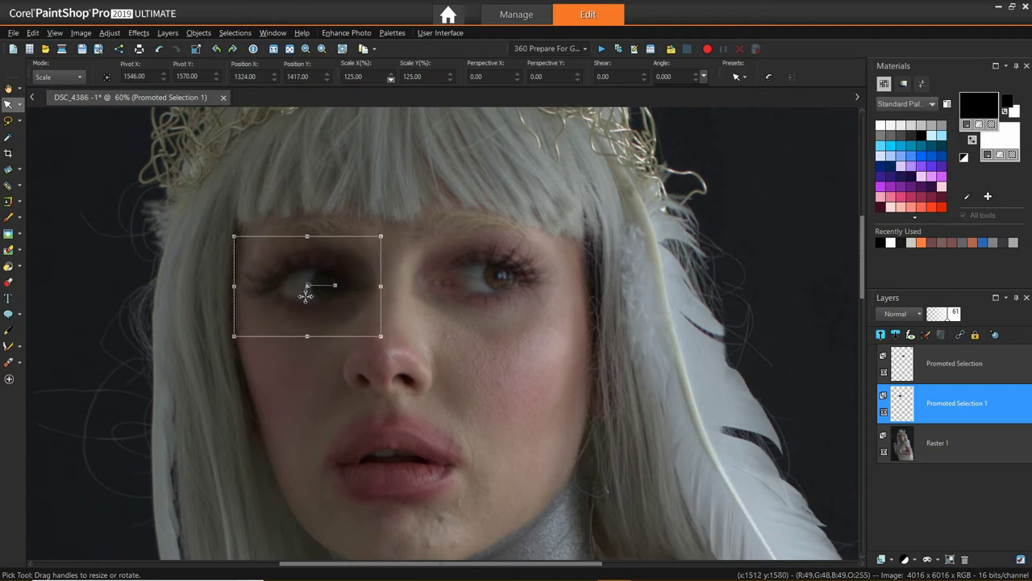
- Restore both promoted eye layers to 100 opacity and check the enlarged eyes against the whole face
{"action": "left_click", "coordinate": [953, 364]}
{"action": "left_click_drag", "start_coordinate": [950, 315], "coordinate": [967, 317]}
{"action": "left_click", "coordinate": [938, 443]}
{"action": "scroll", "coordinate": [402, 260], "scroll_direction": "down", "scroll_amount": 4}
{"action": "scroll", "coordinate": [402, 261], "scroll_direction": "up", "scroll_amount": 2}
{"action": "scroll", "coordinate": [402, 261], "scroll_direction": "up", "scroll_amount": 2}
- Enlarge the iris area of the left eye on the Promoted Selection 1 layer with the Warp Brush and apply the warp
{"action": "left_click", "coordinate": [957, 407]}
{"action": "left_click", "coordinate": [9, 185]}
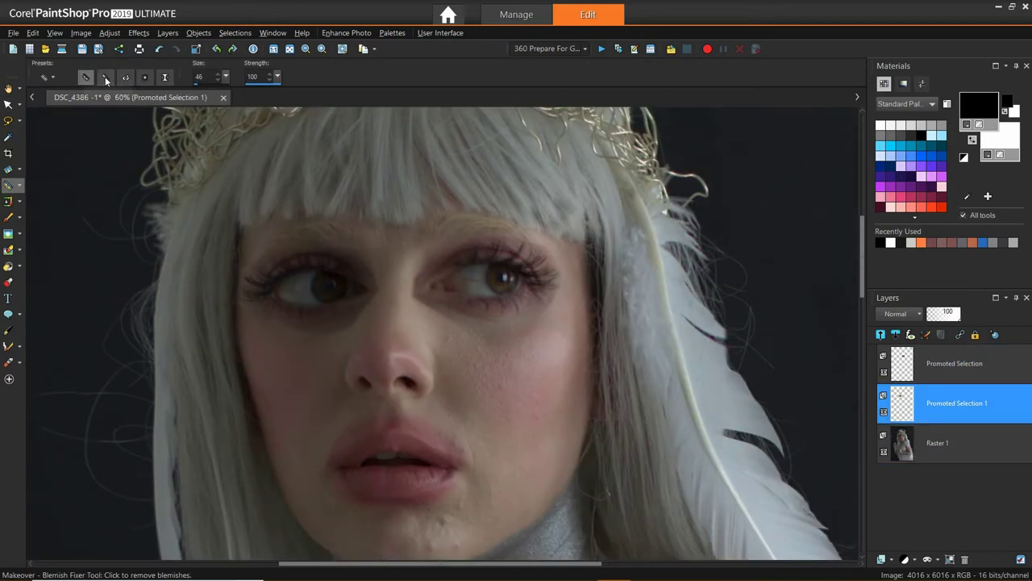
{"action": "left_click", "coordinate": [165, 78]}
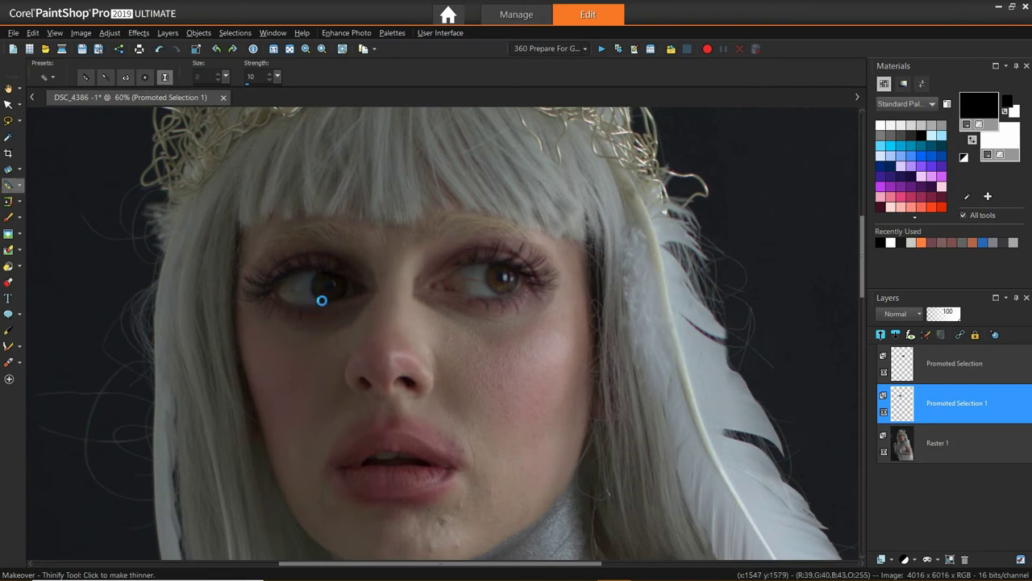
{"action": "left_click", "coordinate": [8, 346]}
{"action": "left_click_drag", "start_coordinate": [309, 286], "coordinate": [320, 300]}
{"action": "left_click", "coordinate": [904, 358]}
{"action": "key", "text": "Return"}
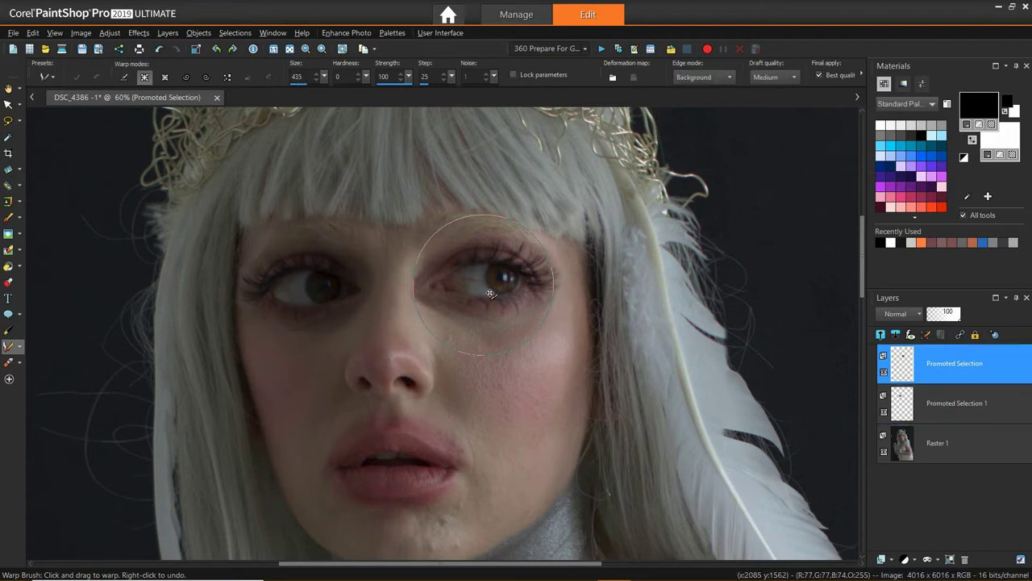
- Isolate the right eye layer and expand the eye with the Warp Brush at size 435, applying the result
{"action": "left_click", "coordinate": [883, 412]}
{"action": "left_click", "coordinate": [884, 452]}
{"action": "left_click", "coordinate": [488, 321]}
{"action": "left_click", "coordinate": [959, 430]}
{"action": "key", "text": "Return"}
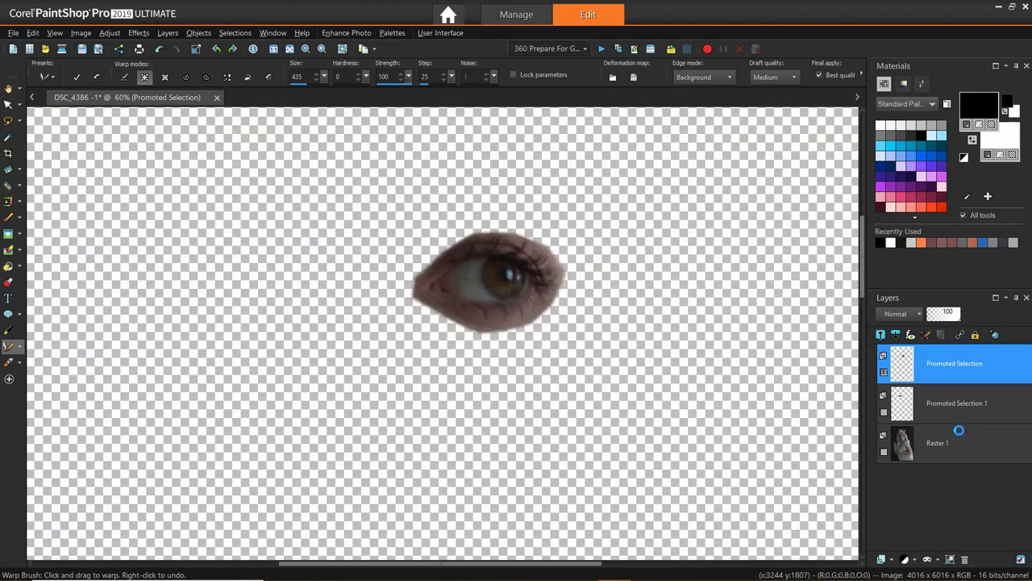
- Expand the left eye on the Promoted Selection 1 layer with the 435 size Warp Brush and show the Raster 1 layer again
{"action": "left_click", "coordinate": [884, 412]}
{"action": "left_click", "coordinate": [911, 406]}
{"action": "left_click", "coordinate": [304, 294]}
{"action": "left_click", "coordinate": [884, 452]}
- Apply the warp and realign both eye layers over the original eyes at about 66 to 67 opacity
{"action": "scroll", "coordinate": [377, 322], "scroll_direction": "down", "scroll_amount": 3}
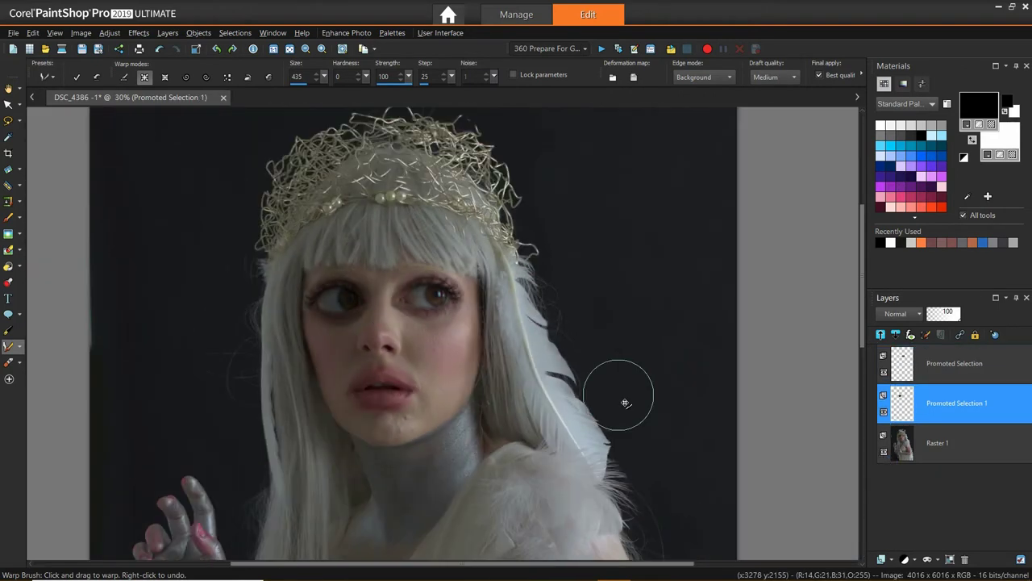
{"action": "scroll", "coordinate": [624, 403], "scroll_direction": "up", "scroll_amount": 5}
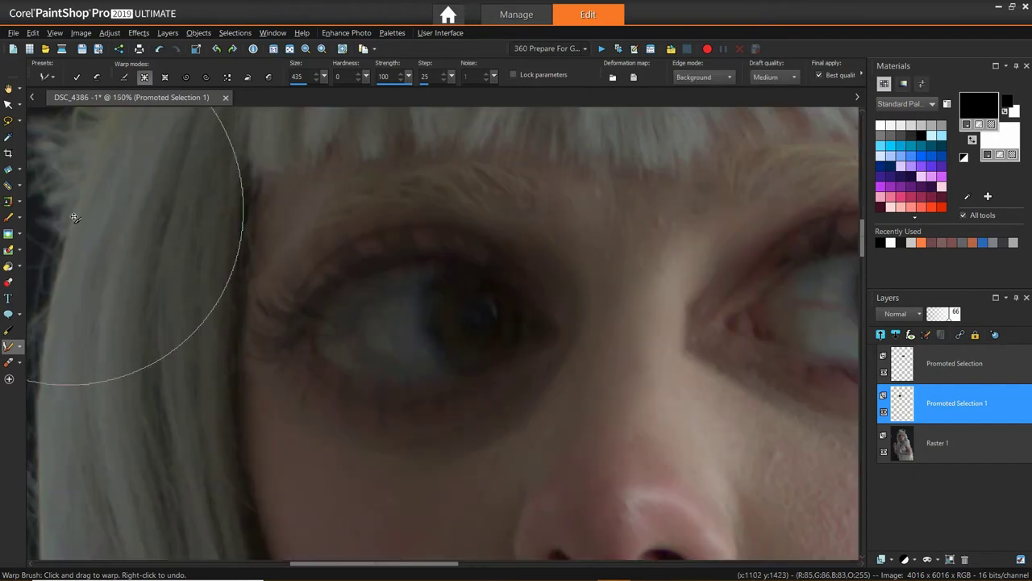
{"action": "key", "text": "k"}
{"action": "key", "text": "Return"}
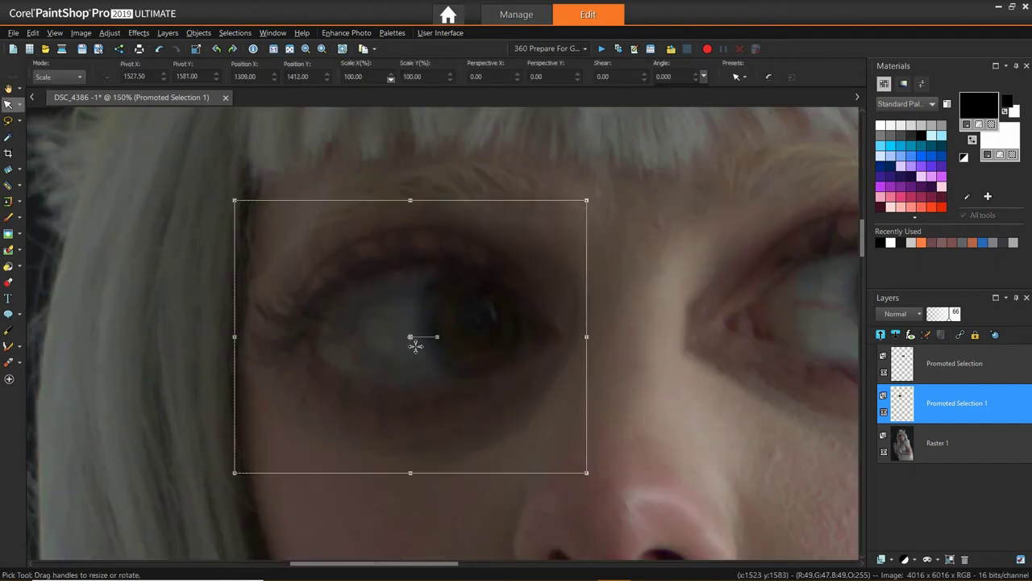
{"action": "left_click_drag", "start_coordinate": [451, 564], "coordinate": [510, 567]}
{"action": "scroll", "coordinate": [417, 327], "scroll_direction": "down", "scroll_amount": 3}
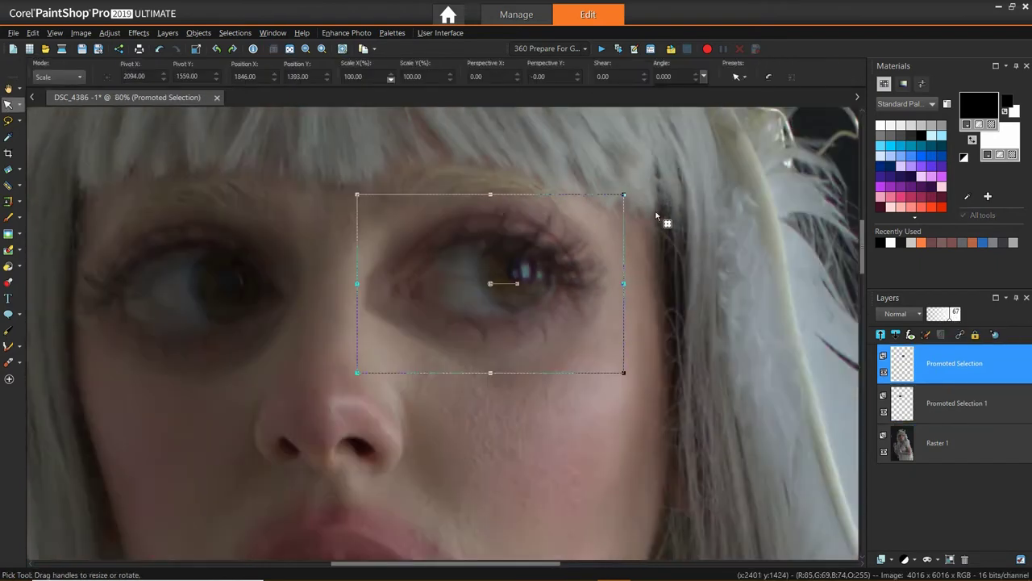
{"action": "scroll", "coordinate": [567, 344], "scroll_direction": "down", "scroll_amount": 3}
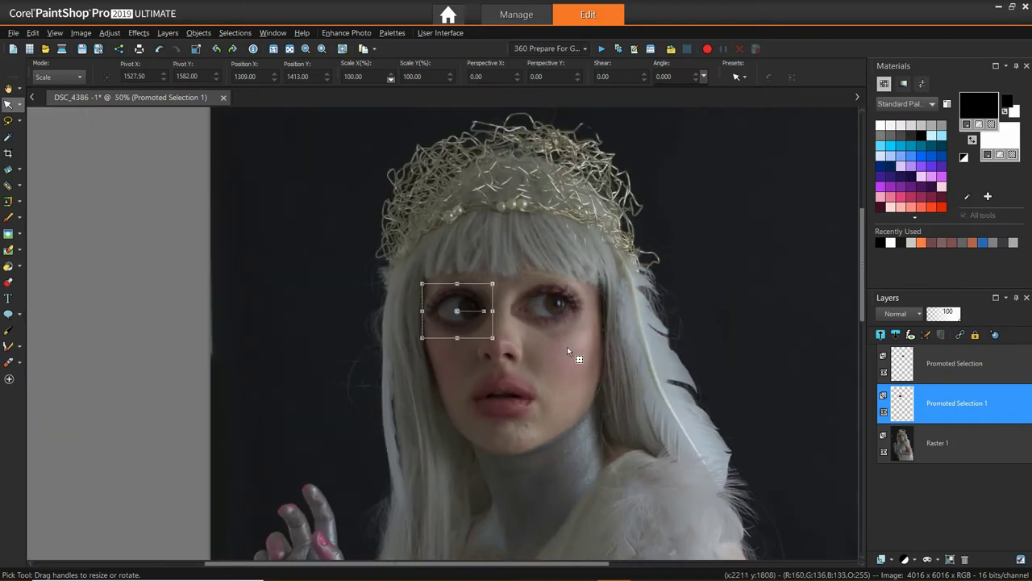
- Contract the area around the left eye on its layer with the Warp Brush at size 354 and strength 100
{"action": "left_click", "coordinate": [7, 351]}
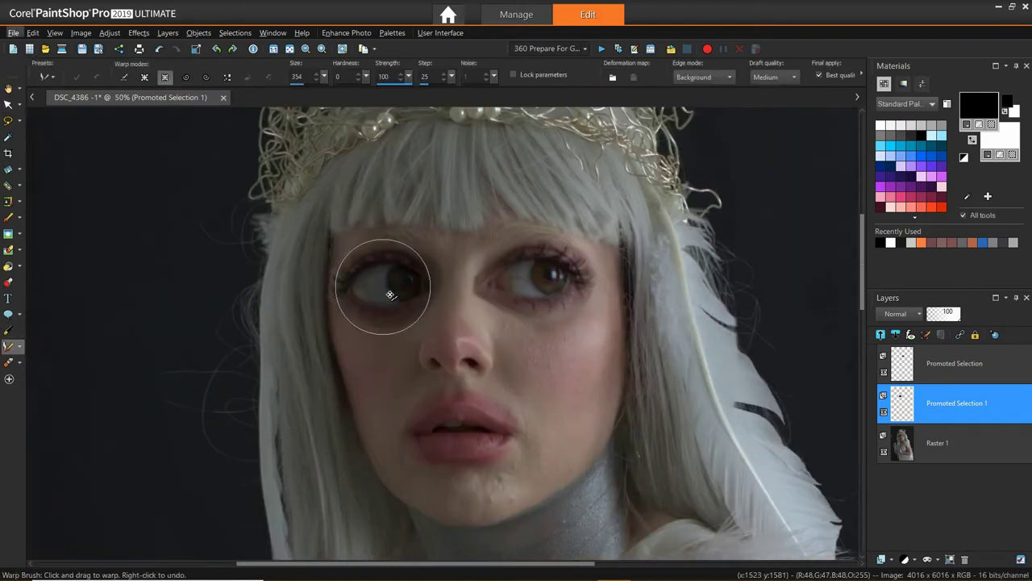
{"action": "left_click_drag", "start_coordinate": [390, 295], "coordinate": [377, 324]}
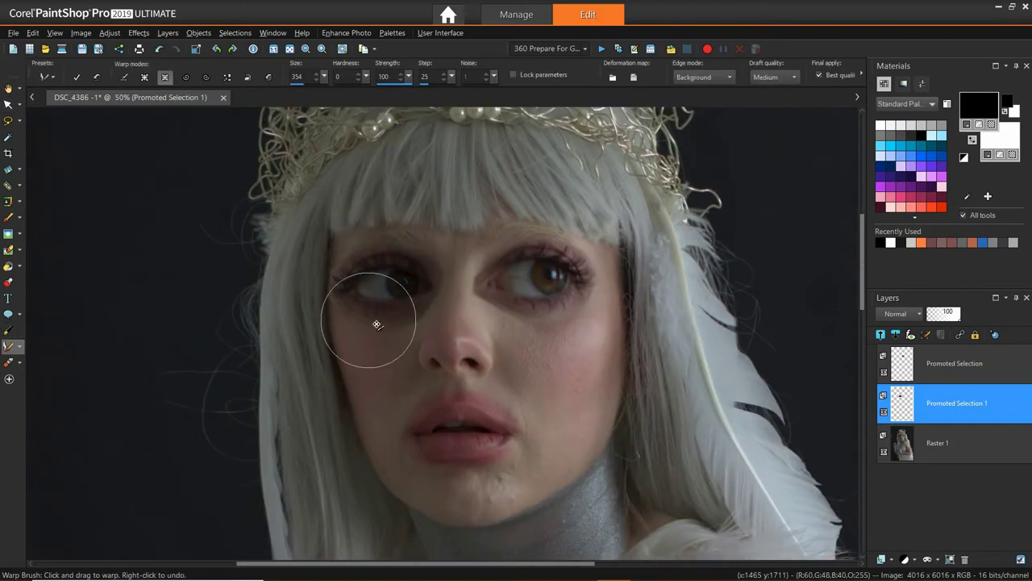
- Expand the base of the raised hand's thumb on Raster 1 with the Warp Brush at size 209 and contract the area around its tip
{"action": "scroll", "coordinate": [549, 389], "scroll_direction": "down", "scroll_amount": 2}
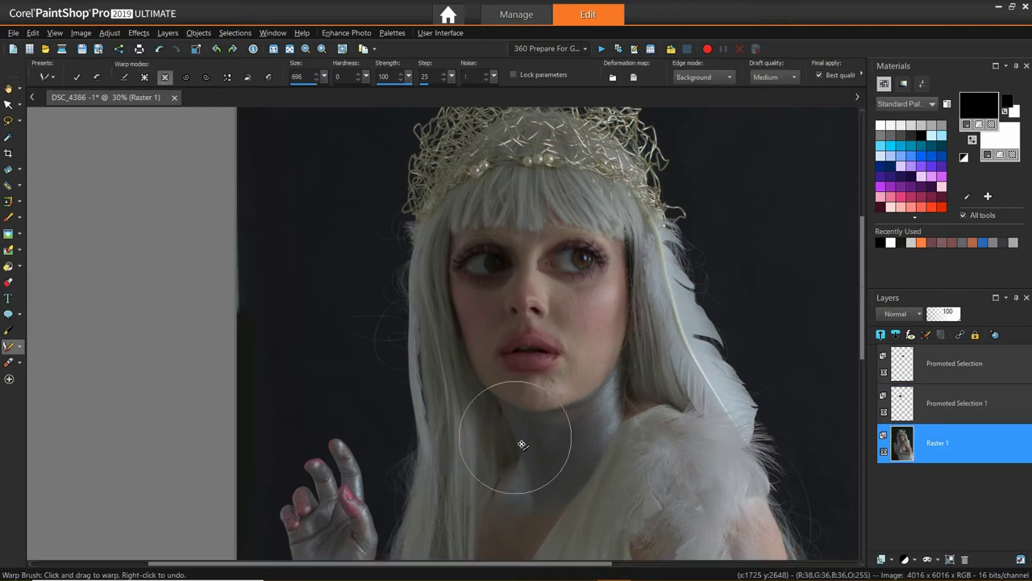
{"action": "scroll", "coordinate": [320, 488], "scroll_direction": "up", "scroll_amount": 2}
{"action": "scroll", "coordinate": [320, 488], "scroll_direction": "up", "scroll_amount": 3}
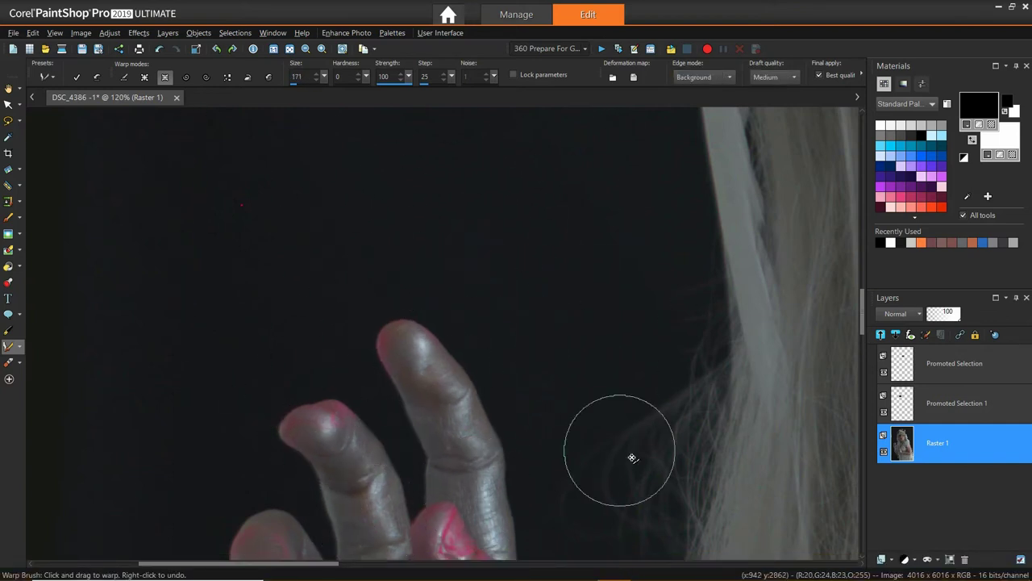
{"action": "scroll", "coordinate": [319, 303], "scroll_direction": "down", "scroll_amount": 5}
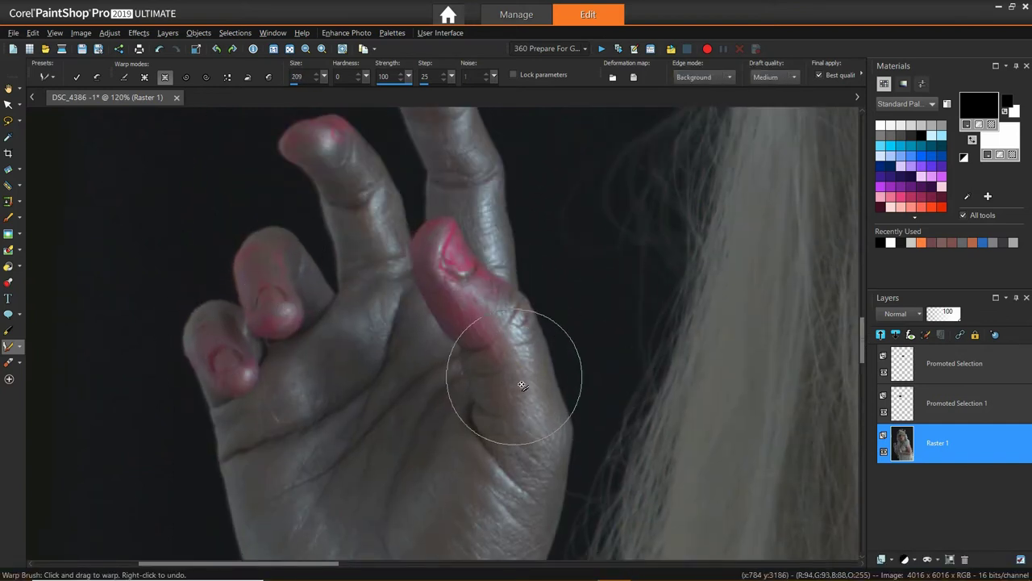
{"action": "left_click", "coordinate": [145, 77]}
{"action": "left_click", "coordinate": [521, 383]}
{"action": "left_click", "coordinate": [165, 77]}
{"action": "left_click", "coordinate": [459, 211]}
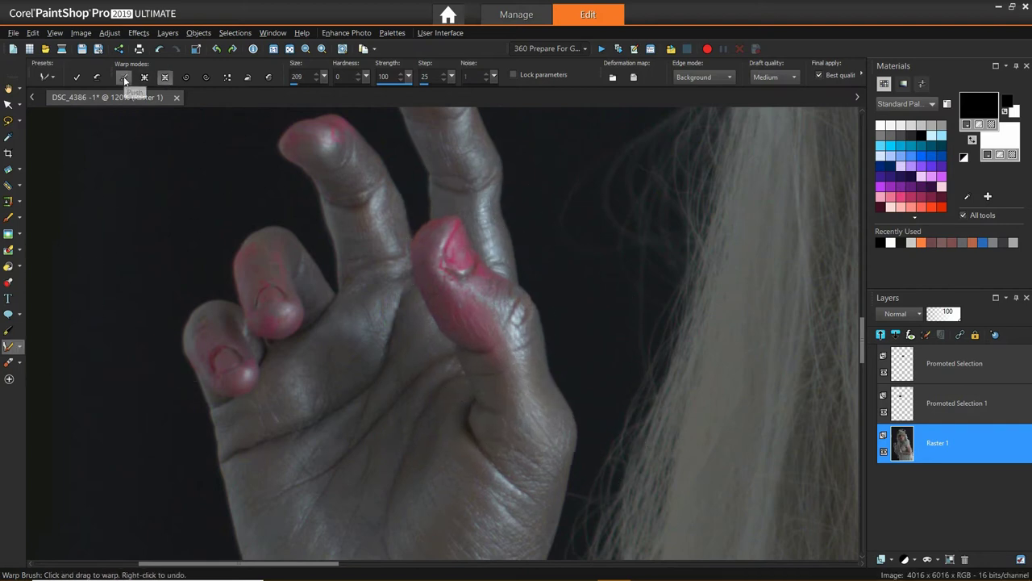
- Reshape the raised hand's fingers with the Warp Brush in Push mode at size 81 and strength 100
{"action": "left_click", "coordinate": [123, 78]}
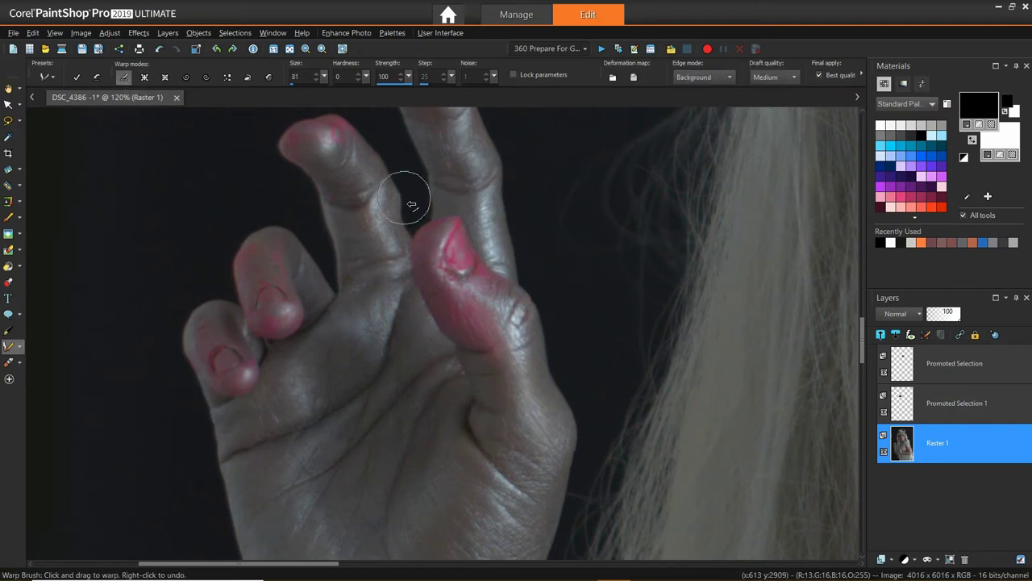
{"action": "scroll", "coordinate": [488, 250], "scroll_direction": "down", "scroll_amount": 1}
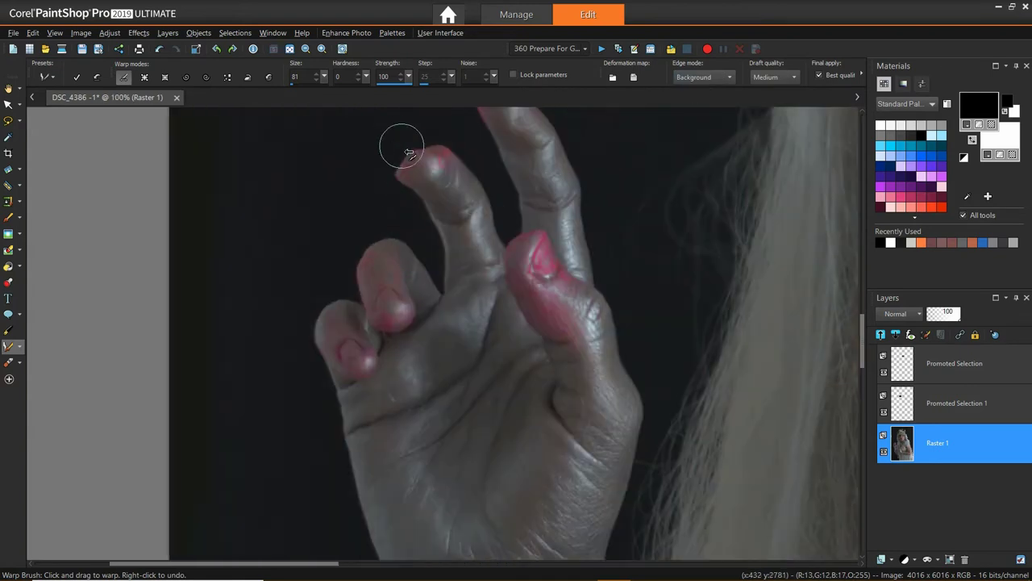
{"action": "scroll", "coordinate": [360, 297], "scroll_direction": "down", "scroll_amount": 2}
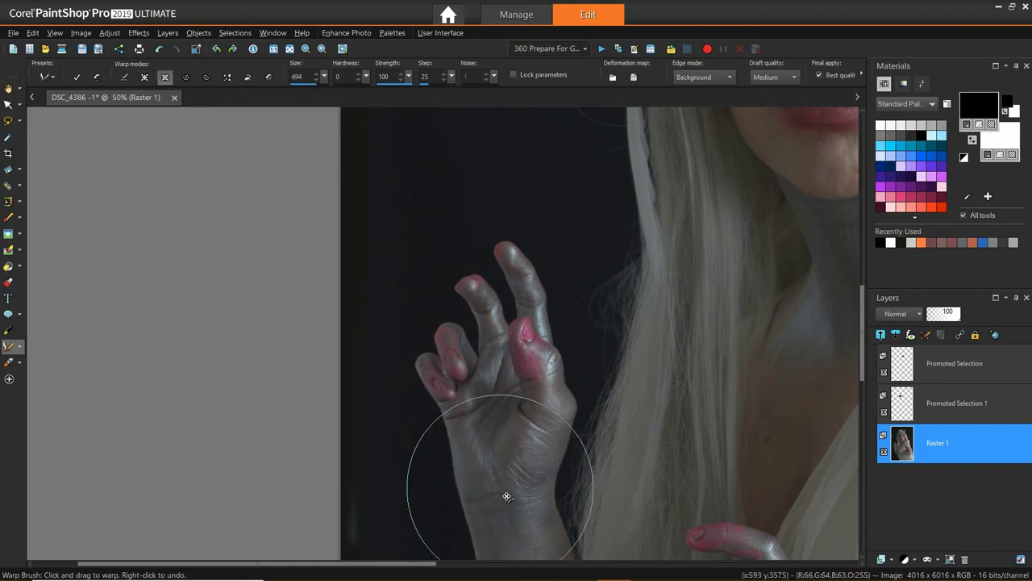
- Contract the lower hand and its wrist on Raster 1 with the Warp Brush at strength 100
{"action": "left_click_drag", "start_coordinate": [862, 352], "coordinate": [865, 387]}
{"action": "left_click_drag", "start_coordinate": [725, 392], "coordinate": [751, 392]}
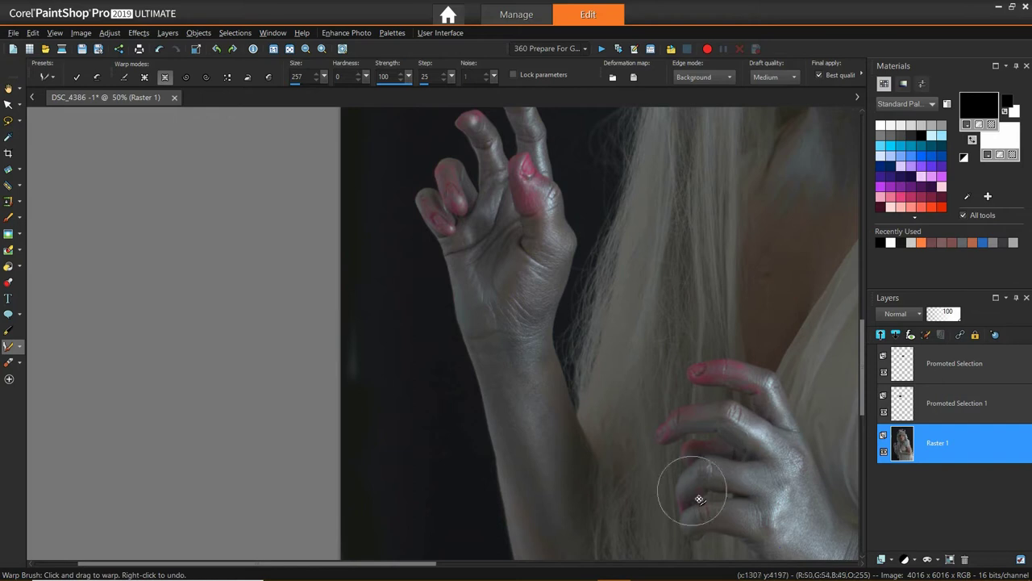
{"action": "left_click_drag", "start_coordinate": [404, 564], "coordinate": [468, 563]}
{"action": "left_click_drag", "start_coordinate": [862, 361], "coordinate": [863, 398]}
{"action": "left_click_drag", "start_coordinate": [647, 402], "coordinate": [817, 450]}
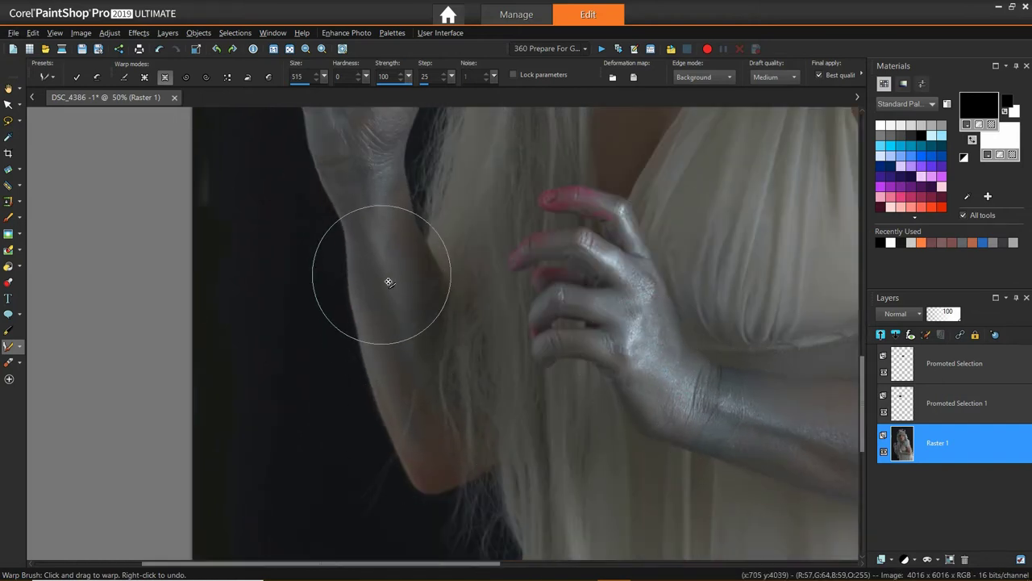
- Slim the raised forearm and the bent arm by contracting them with the Warp Brush at sizes 515 and 888
{"action": "left_click", "coordinate": [164, 77]}
{"action": "mouse_move", "coordinate": [404, 370]}
{"action": "left_mouse_down"}
{"action": "mouse_move", "coordinate": [428, 419]}
{"action": "mouse_move", "coordinate": [428, 399]}
{"action": "left_mouse_up"}
{"action": "left_click_drag", "start_coordinate": [464, 564], "coordinate": [604, 564]}
{"action": "left_click_drag", "start_coordinate": [654, 455], "coordinate": [630, 452]}
{"action": "left_click_drag", "start_coordinate": [728, 272], "coordinate": [732, 332]}
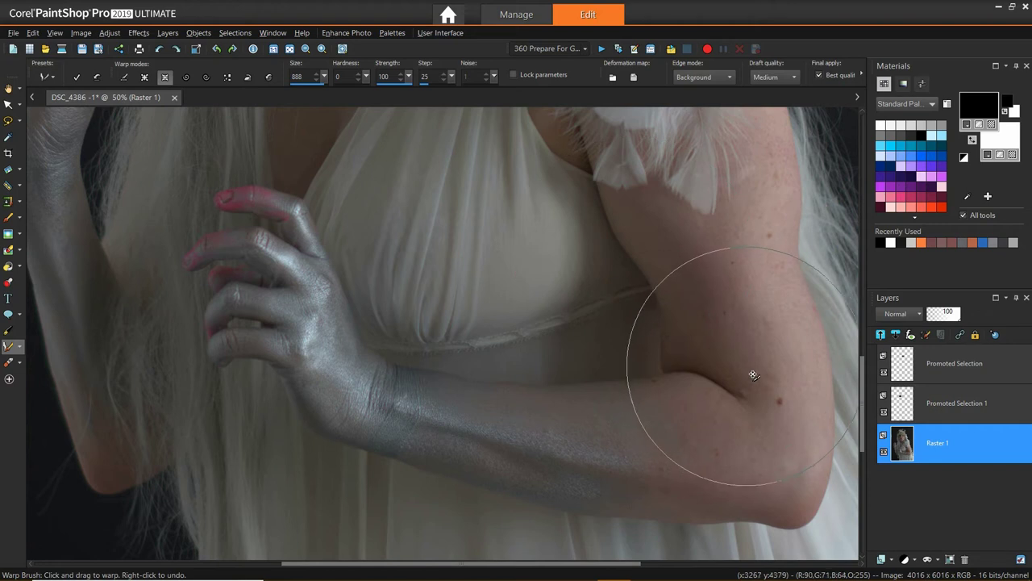
{"action": "left_click_drag", "start_coordinate": [761, 379], "coordinate": [760, 382]}
{"action": "left_click", "coordinate": [783, 486]}
{"action": "mouse_move", "coordinate": [655, 459]}
{"action": "left_mouse_down"}
{"action": "mouse_move", "coordinate": [701, 443]}
{"action": "mouse_move", "coordinate": [569, 443]}
{"action": "mouse_move", "coordinate": [582, 413]}
{"action": "mouse_move", "coordinate": [553, 299]}
{"action": "left_mouse_up"}
- Push in the underside of the bent forearm with the Warp Brush at size 711 and slim the upper arm
{"action": "left_click", "coordinate": [124, 77]}
{"action": "left_click_drag", "start_coordinate": [574, 502], "coordinate": [575, 451]}
{"action": "scroll", "coordinate": [759, 194], "scroll_direction": "down", "scroll_amount": 2}
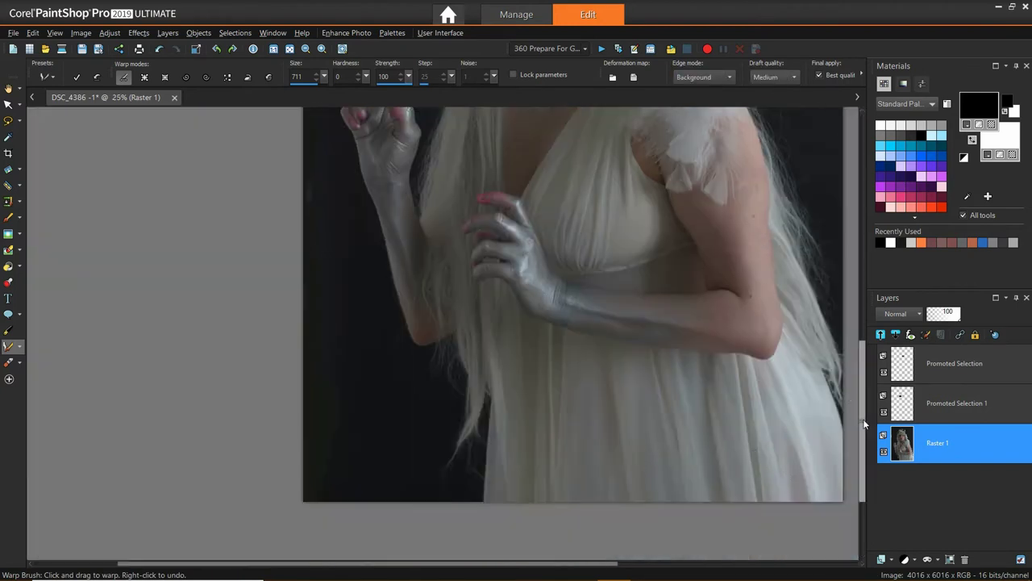
{"action": "left_click_drag", "start_coordinate": [862, 423], "coordinate": [863, 367]}
{"action": "left_click", "coordinate": [165, 77]}
{"action": "mouse_move", "coordinate": [727, 350]}
{"action": "left_mouse_down"}
{"action": "mouse_move", "coordinate": [700, 326]}
{"action": "mouse_move", "coordinate": [713, 283]}
{"action": "left_mouse_up"}
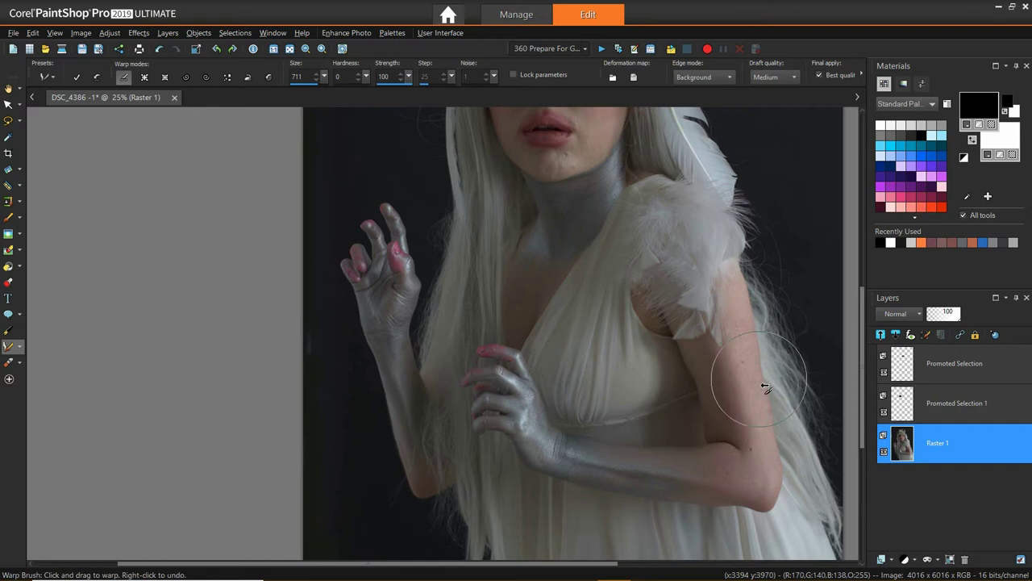
- Push the lower dress and the hair ends inward with the Warp Brush at size 1000
{"action": "scroll", "coordinate": [718, 392], "scroll_direction": "down", "scroll_amount": 1}
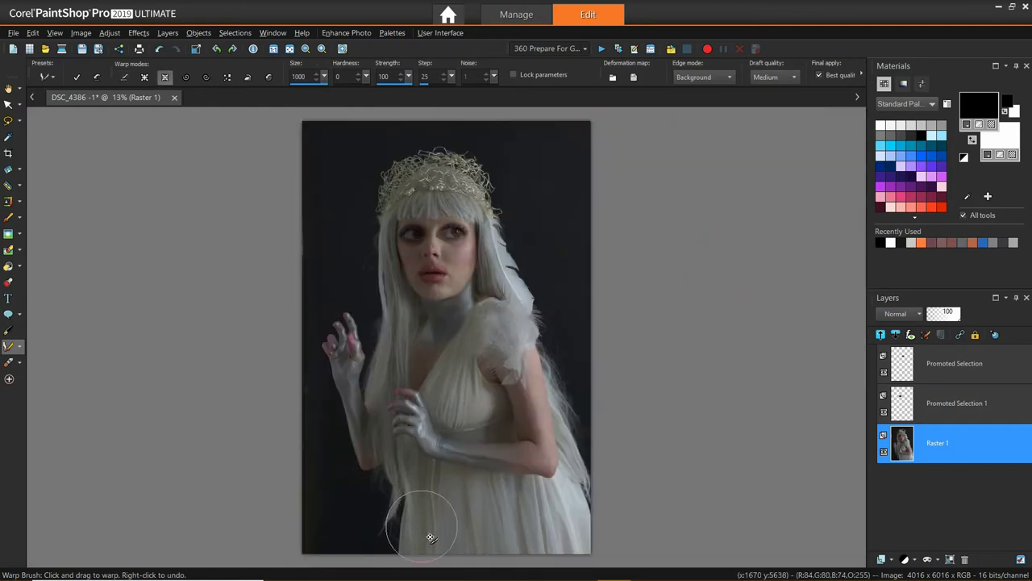
{"action": "left_click", "coordinate": [20, 346]}
{"action": "left_click", "coordinate": [72, 362]}
{"action": "left_click", "coordinate": [20, 346]}
{"action": "left_click", "coordinate": [72, 344]}
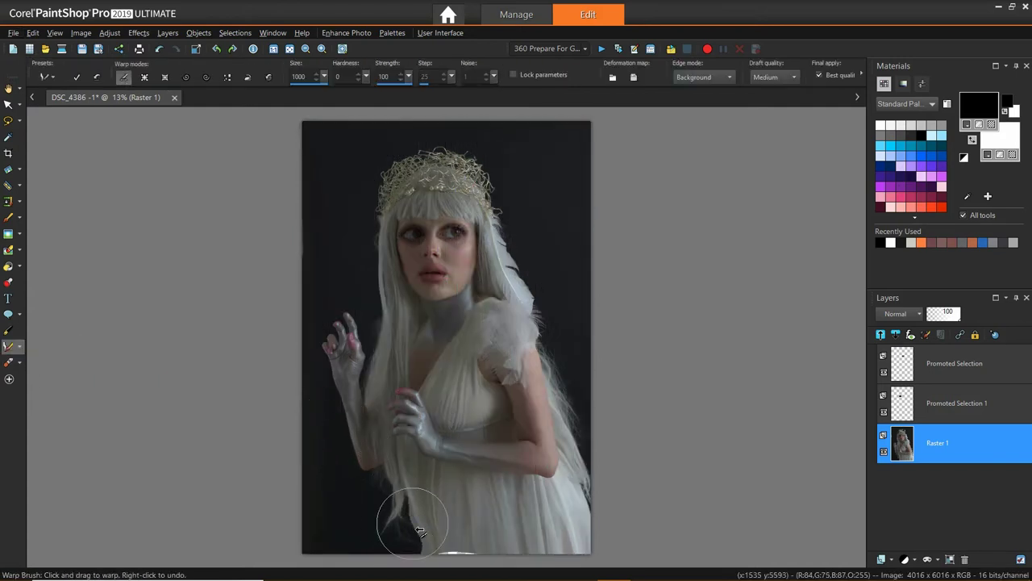
{"action": "left_click_drag", "start_coordinate": [580, 539], "coordinate": [544, 514]}
{"action": "left_click_drag", "start_coordinate": [580, 481], "coordinate": [572, 479]}
{"action": "left_click_drag", "start_coordinate": [403, 501], "coordinate": [416, 487]}
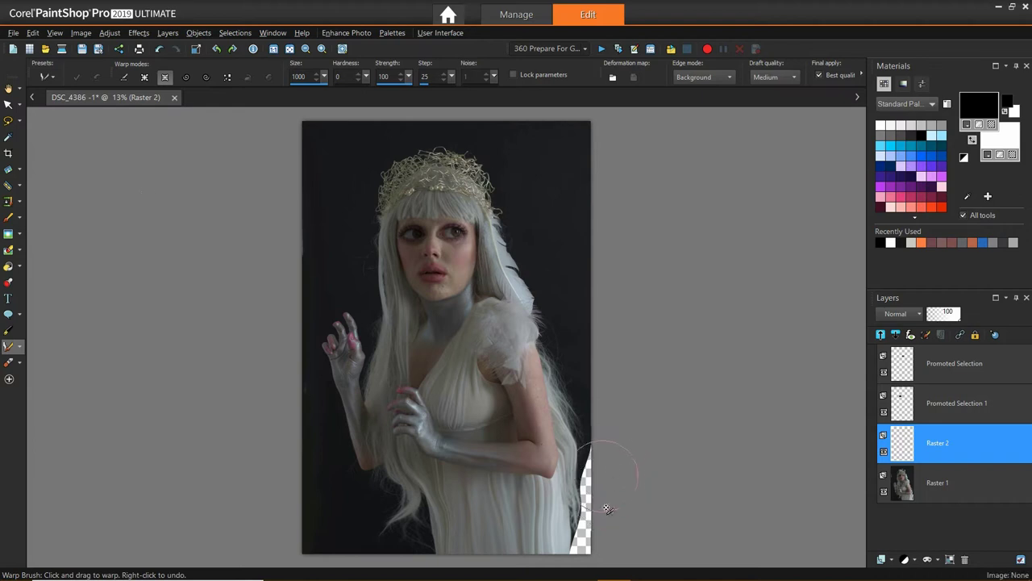
- Paint black over the transparent gap beside the dress on Raster 2 with the Paint Brush at size 196
{"action": "left_click", "coordinate": [9, 216]}
{"action": "left_click", "coordinate": [462, 298]}
{"action": "left_click_drag", "start_coordinate": [590, 481], "coordinate": [587, 542]}
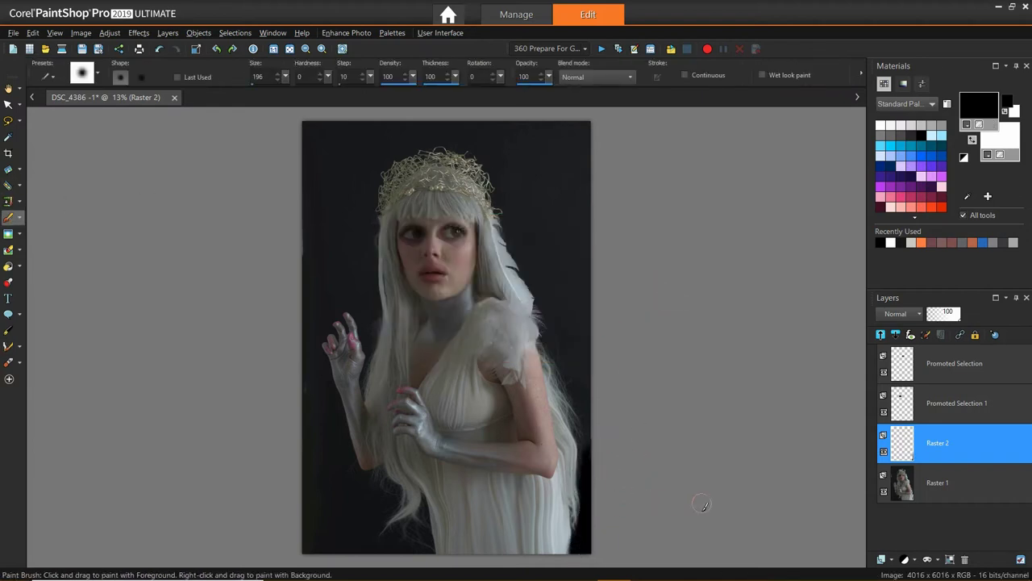
- Duplicate Raster 1, rearrange the layers, and merge the copy and the painted layer down into Raster 1
{"action": "right_click", "coordinate": [927, 493]}
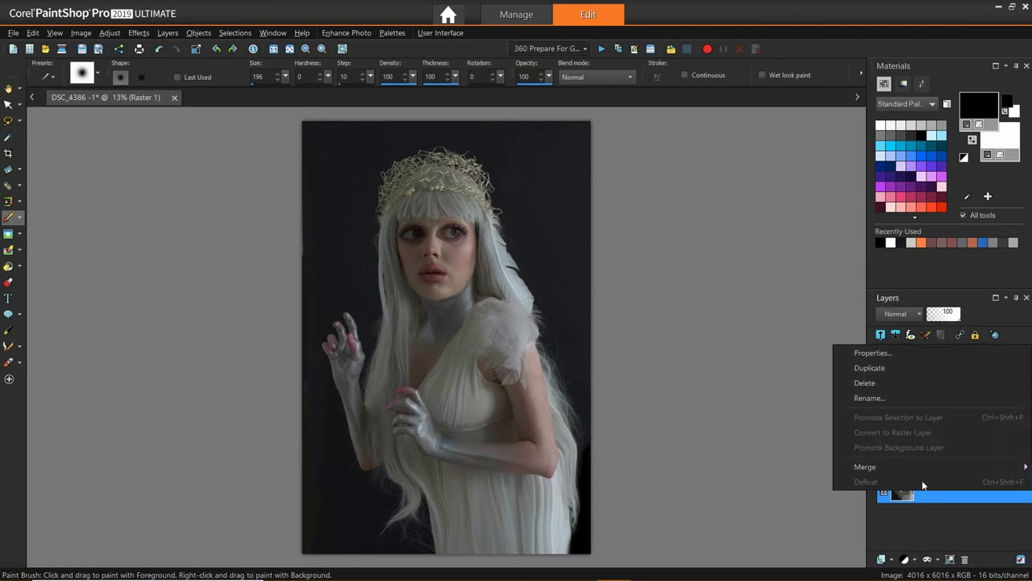
{"action": "left_click", "coordinate": [904, 368]}
{"action": "left_click", "coordinate": [911, 314]}
{"action": "left_click", "coordinate": [973, 70]}
{"action": "left_click_drag", "start_coordinate": [953, 445], "coordinate": [951, 501]}
{"action": "right_click", "coordinate": [937, 453]}
{"action": "mouse_move", "coordinate": [928, 433]}
{"action": "left_click", "coordinate": [722, 429]}
{"action": "right_click", "coordinate": [935, 455]}
{"action": "left_click", "coordinate": [760, 428]}
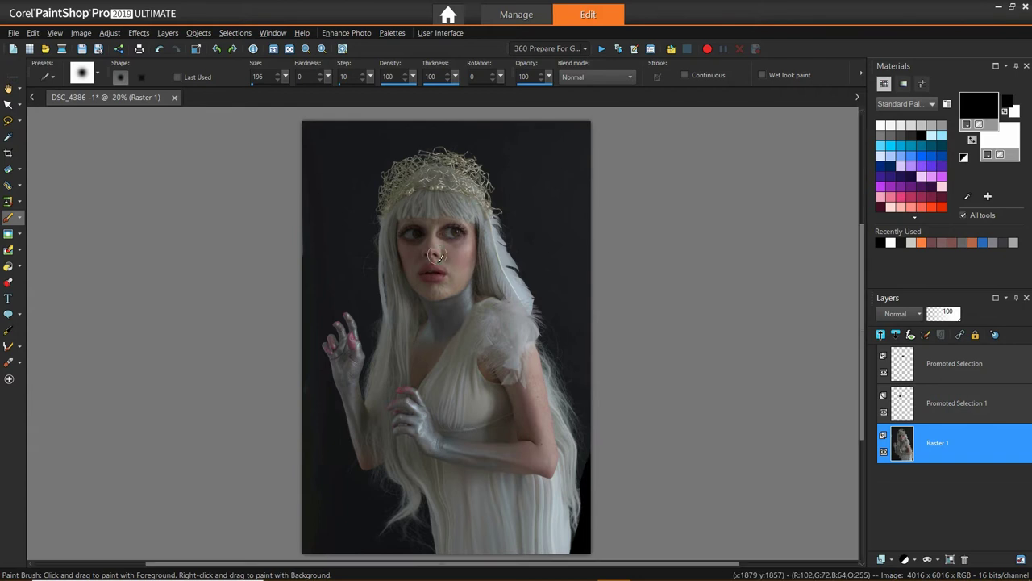
- Enlarge the lips on Raster 1 with the Warp Brush in Expand mode
{"action": "scroll", "coordinate": [437, 257], "scroll_direction": "up", "scroll_amount": 4}
{"action": "left_click", "coordinate": [8, 348]}
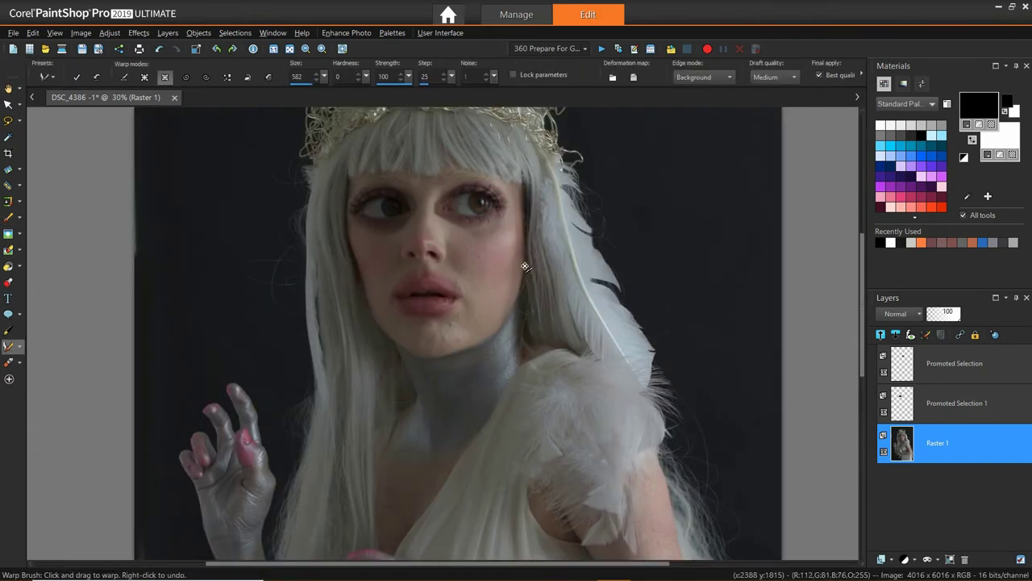
{"action": "left_click", "coordinate": [421, 299]}
{"action": "left_click", "coordinate": [431, 306]}
{"action": "scroll", "coordinate": [430, 306], "scroll_direction": "down", "scroll_amount": 4}
{"action": "scroll", "coordinate": [562, 430], "scroll_direction": "up", "scroll_amount": 4}
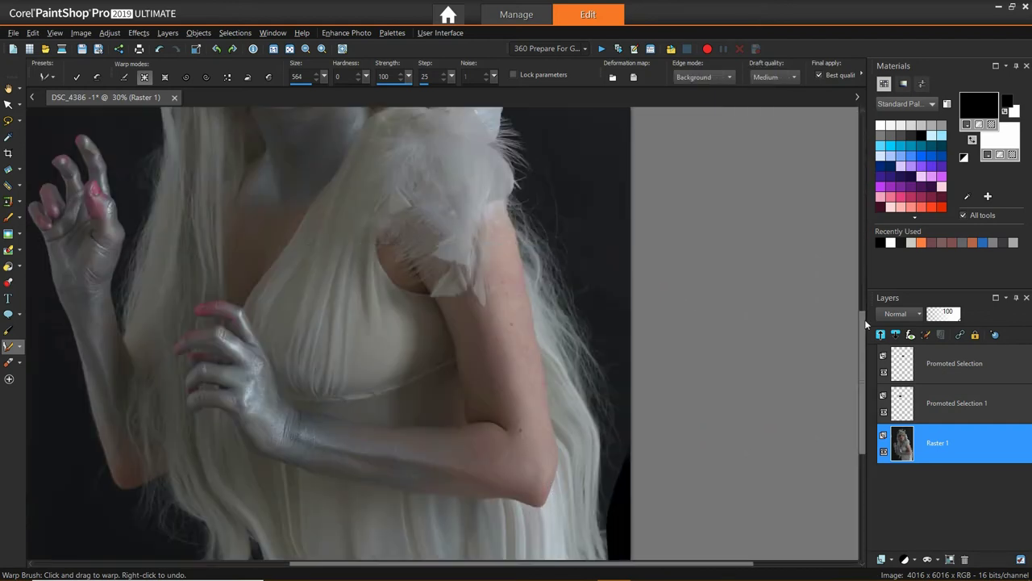
- Refine the contour of the bent elbow and the dress below it with the Warp Brush in Push mode at size 327
{"action": "left_click_drag", "start_coordinate": [865, 327], "coordinate": [864, 375]}
{"action": "scroll", "coordinate": [490, 422], "scroll_direction": "up", "scroll_amount": 2}
{"action": "left_click", "coordinate": [123, 78]}
{"action": "left_click_drag", "start_coordinate": [497, 266], "coordinate": [511, 283]}
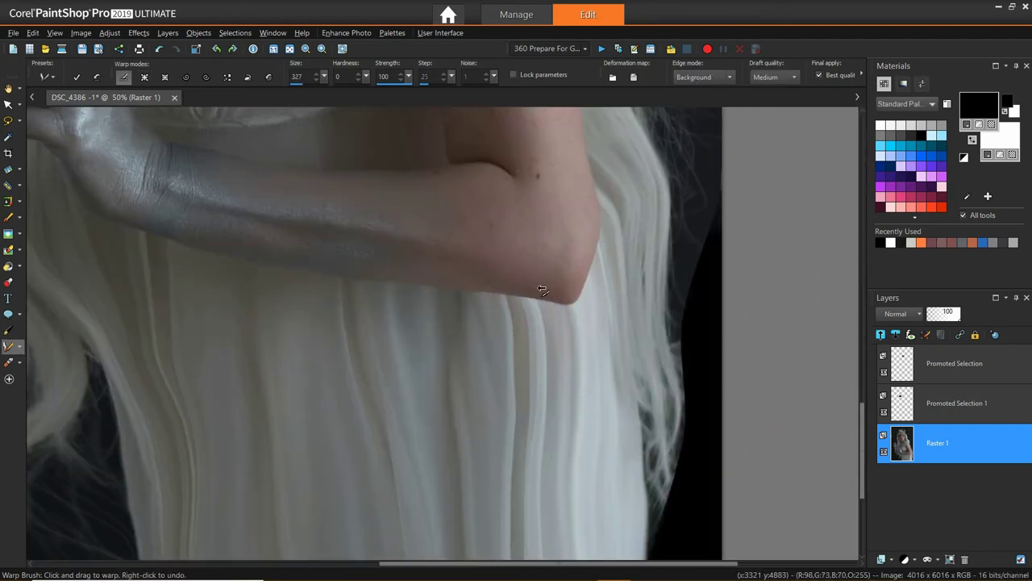
{"action": "scroll", "coordinate": [315, 413], "scroll_direction": "down", "scroll_amount": 2}
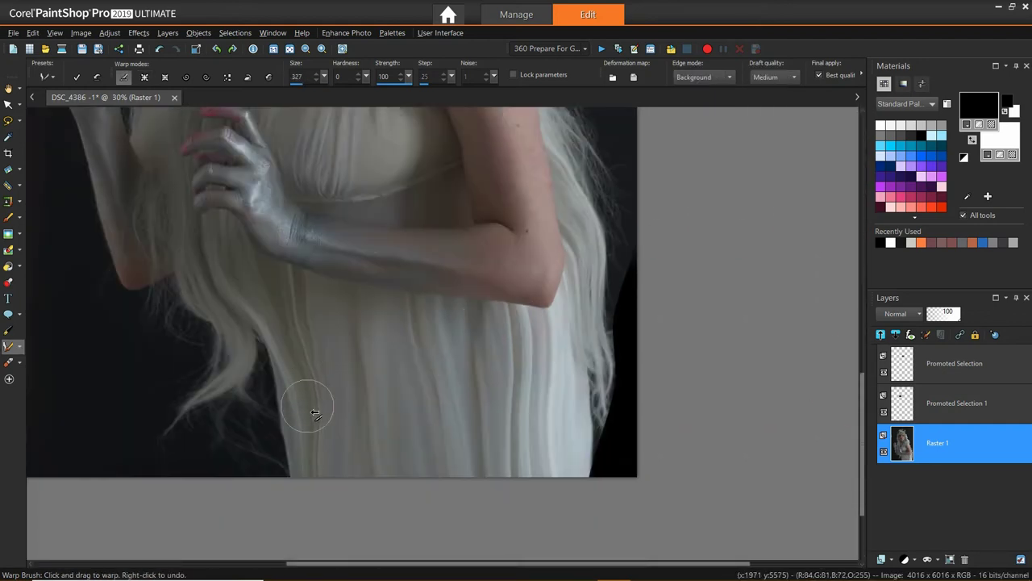
{"action": "scroll", "coordinate": [504, 232], "scroll_direction": "down", "scroll_amount": 1}
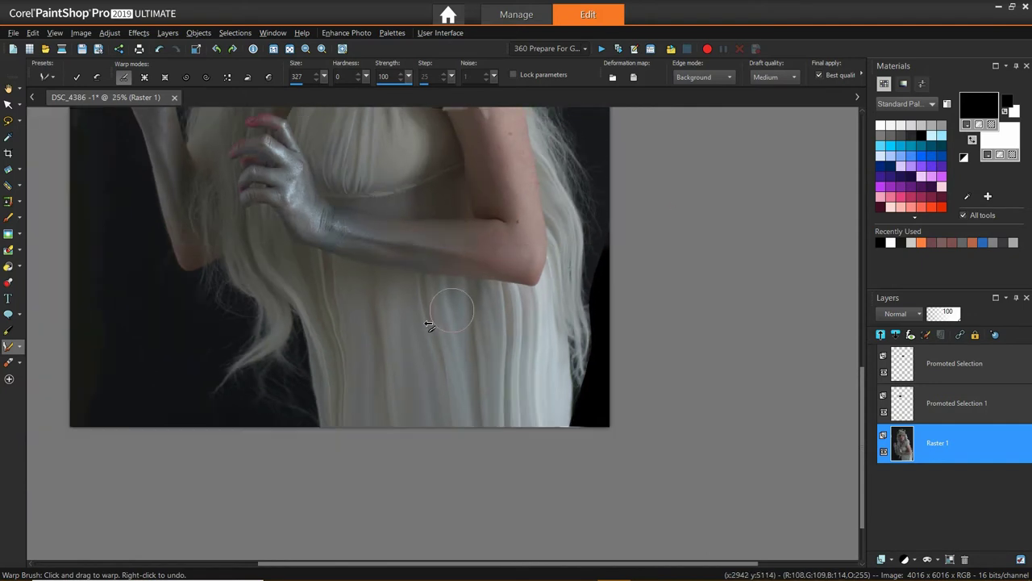
{"action": "scroll", "coordinate": [332, 314], "scroll_direction": "up", "scroll_amount": 4}
{"action": "scroll", "coordinate": [603, 282], "scroll_direction": "down", "scroll_amount": 5}
{"action": "left_click_drag", "start_coordinate": [861, 429], "coordinate": [852, 274]}
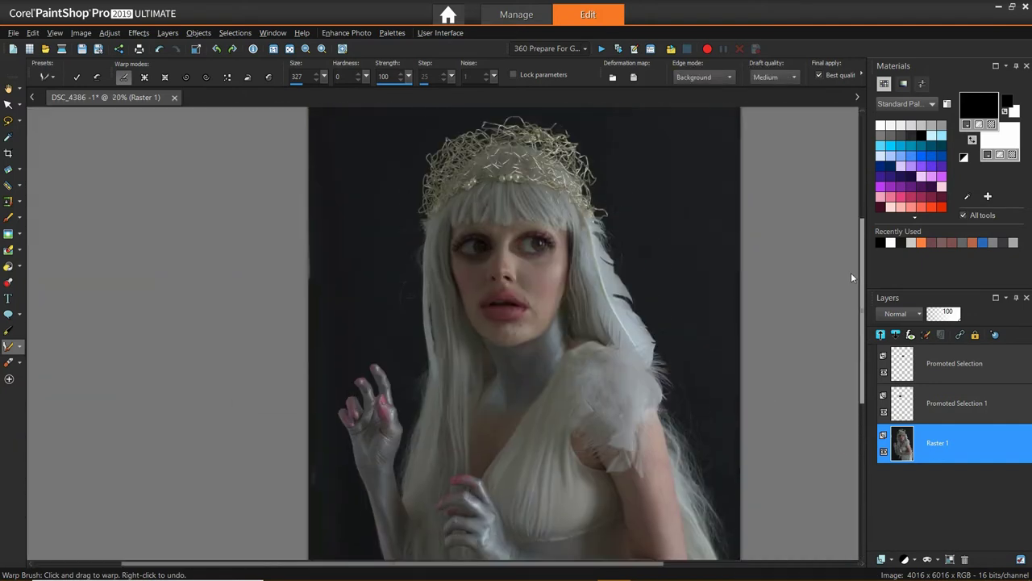
{"action": "scroll", "coordinate": [494, 229], "scroll_direction": "up", "scroll_amount": 7}
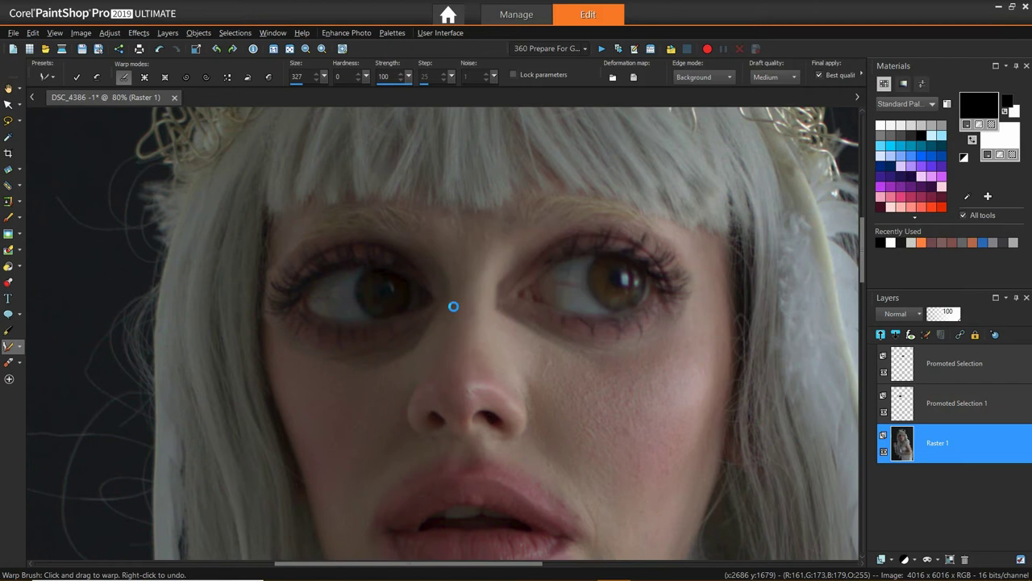
{"action": "right_click", "coordinate": [952, 355]}
{"action": "mouse_move", "coordinate": [867, 477]}
{"action": "left_click", "coordinate": [736, 492]}
{"action": "key", "text": "ctrl+z"}
- Add a white mask to Promoted Selection 1 and paint black around the left eye with the Paint Brush to blend its edges
{"action": "left_click", "coordinate": [957, 403]}
{"action": "left_click", "coordinate": [927, 559]}
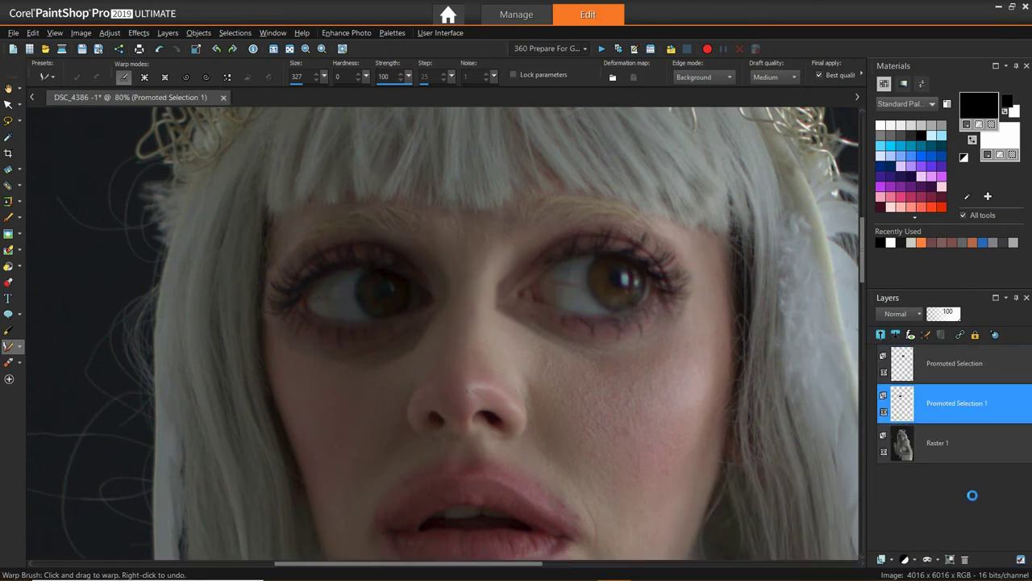
{"action": "left_click", "coordinate": [965, 489]}
{"action": "left_click", "coordinate": [8, 218]}
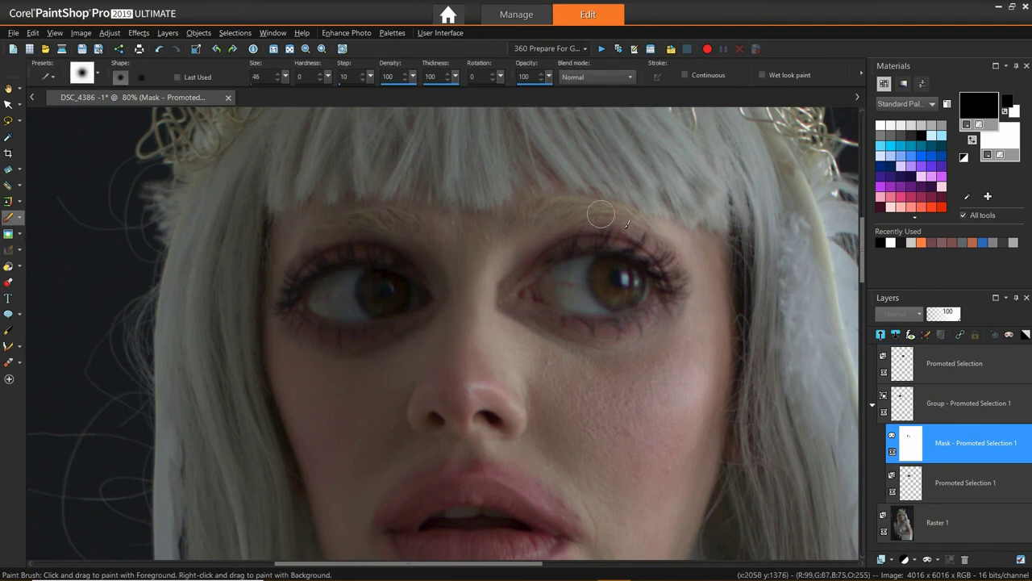
- Add a white mask to the Promoted Selection layer and blend the right eye's edges by painting black at size 46
{"action": "left_click", "coordinate": [953, 364]}
{"action": "left_click", "coordinate": [927, 559]}
{"action": "left_click", "coordinate": [963, 485]}
{"action": "scroll", "coordinate": [380, 348], "scroll_direction": "down", "scroll_amount": 1}
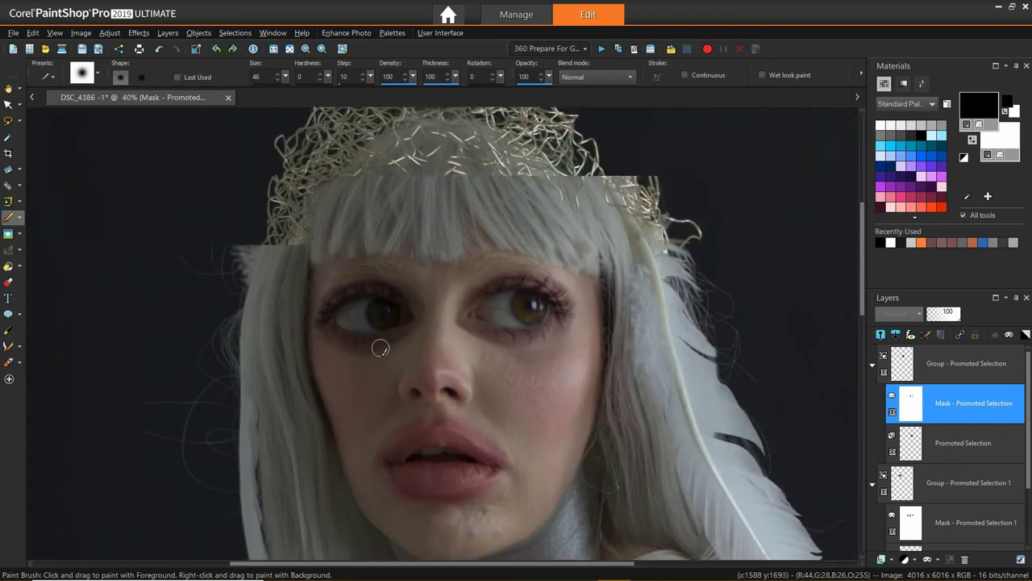
- Flatten all layers into a single Background layer
{"action": "right_click", "coordinate": [971, 372]}
{"action": "mouse_move", "coordinate": [964, 447]}
{"action": "left_click", "coordinate": [819, 461]}
- Clean up the stray hairs and dark backdrop on both sides of the head with the Clone Brush at hardness 50
{"action": "key", "text": "c"}
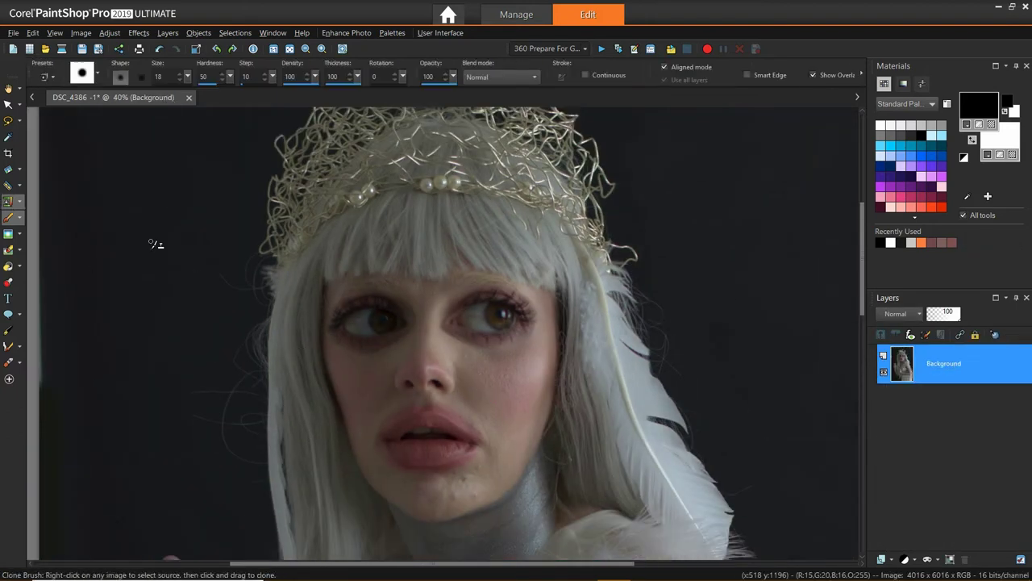
{"action": "left_click_drag", "start_coordinate": [238, 381], "coordinate": [240, 337]}
{"action": "right_click", "coordinate": [743, 233]}
{"action": "left_click_drag", "start_coordinate": [684, 295], "coordinate": [676, 325]}
{"action": "scroll", "coordinate": [226, 332], "scroll_direction": "up", "scroll_amount": 3}
{"action": "left_click_drag", "start_coordinate": [113, 356], "coordinate": [141, 313]}
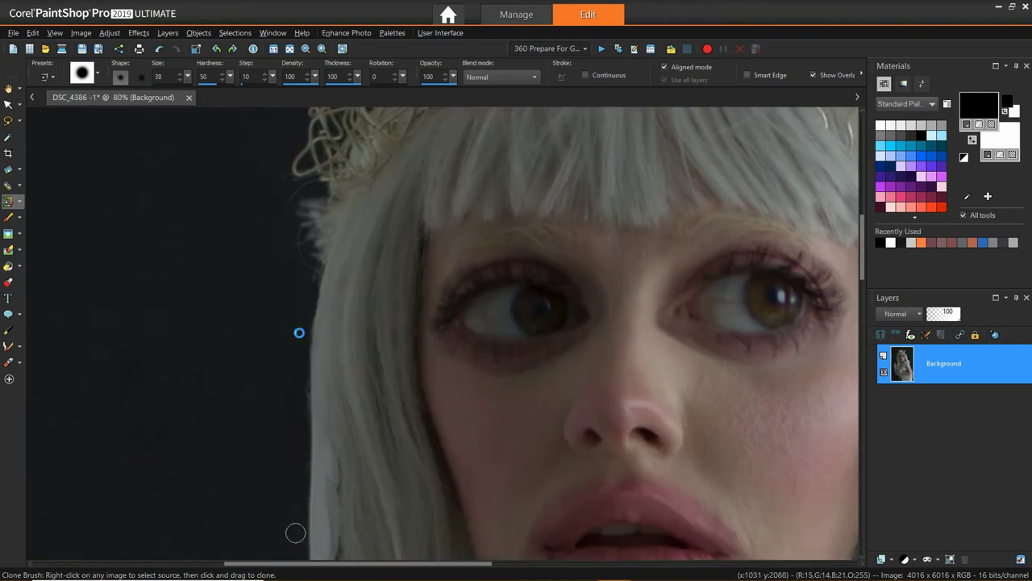
{"action": "scroll", "coordinate": [288, 230], "scroll_direction": "down", "scroll_amount": 5}
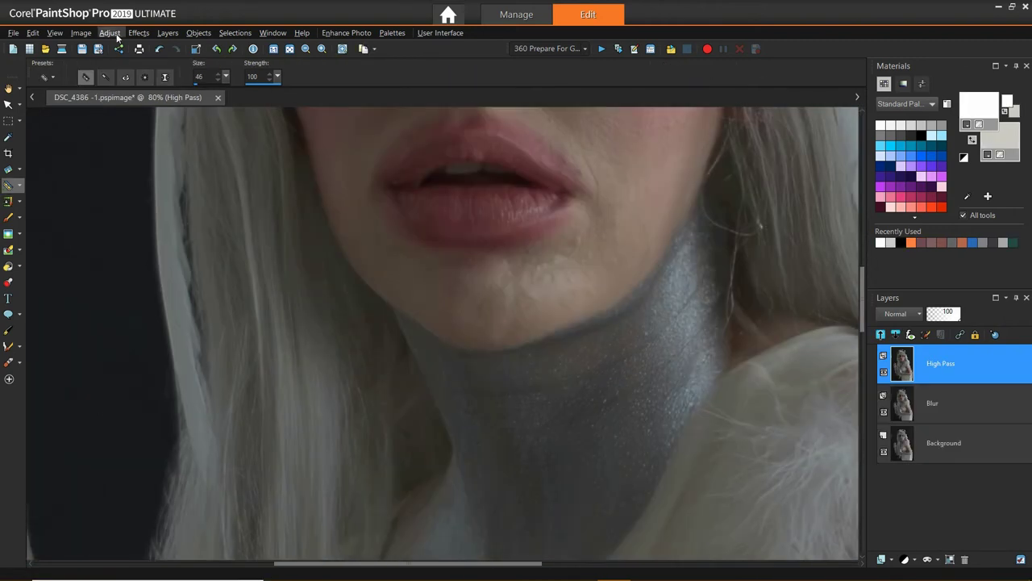
- Apply the High Pass effect to the High Pass layer
{"action": "left_click", "coordinate": [139, 32]}
{"action": "left_click", "coordinate": [291, 274]}
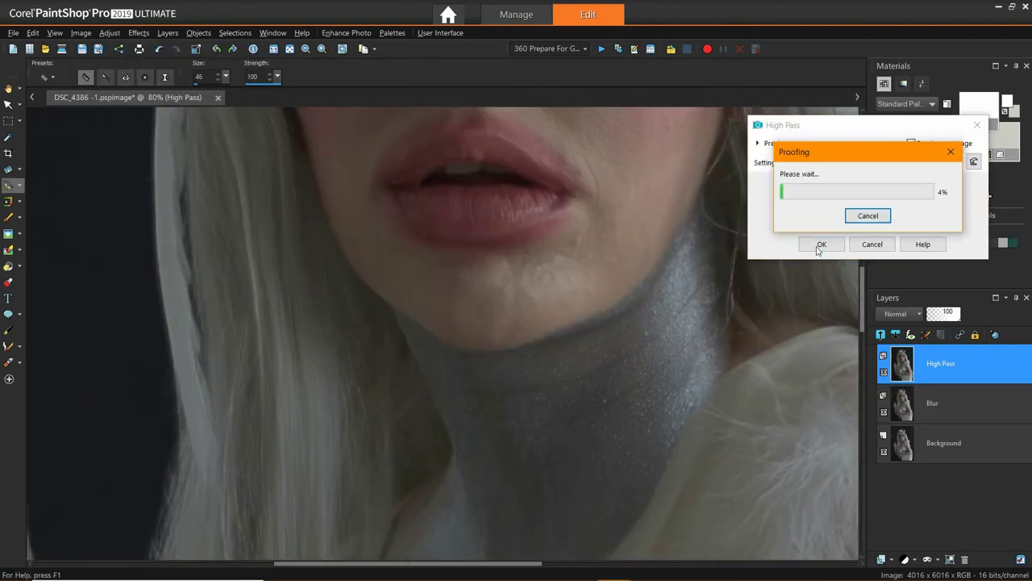
{"action": "left_click", "coordinate": [819, 246]}
- Apply a blur to the Blur layer and add a white mask to the High Pass layer
{"action": "left_click", "coordinate": [955, 399]}
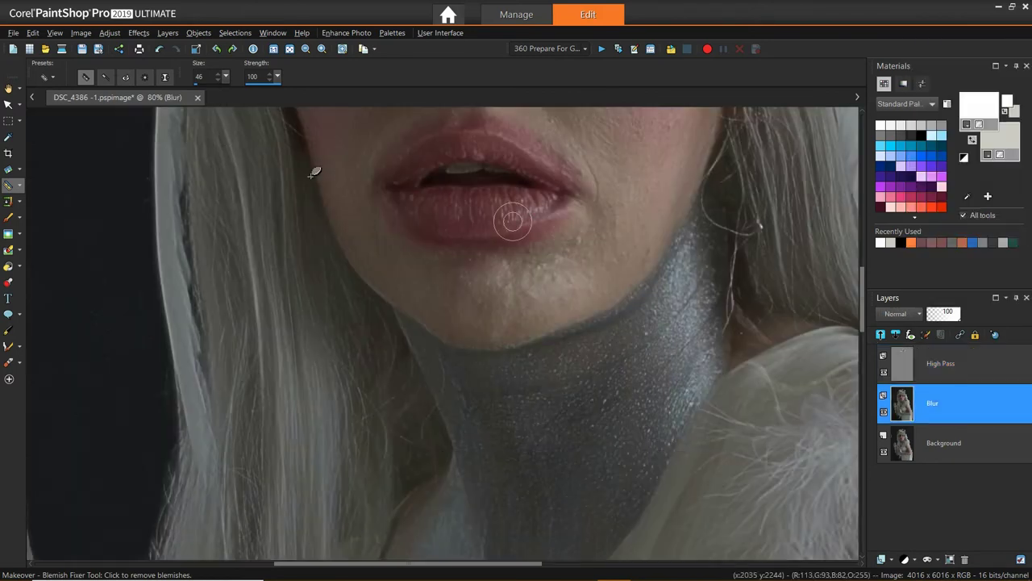
{"action": "left_click", "coordinate": [109, 32]}
{"action": "left_click", "coordinate": [315, 261]}
{"action": "left_click", "coordinate": [658, 542]}
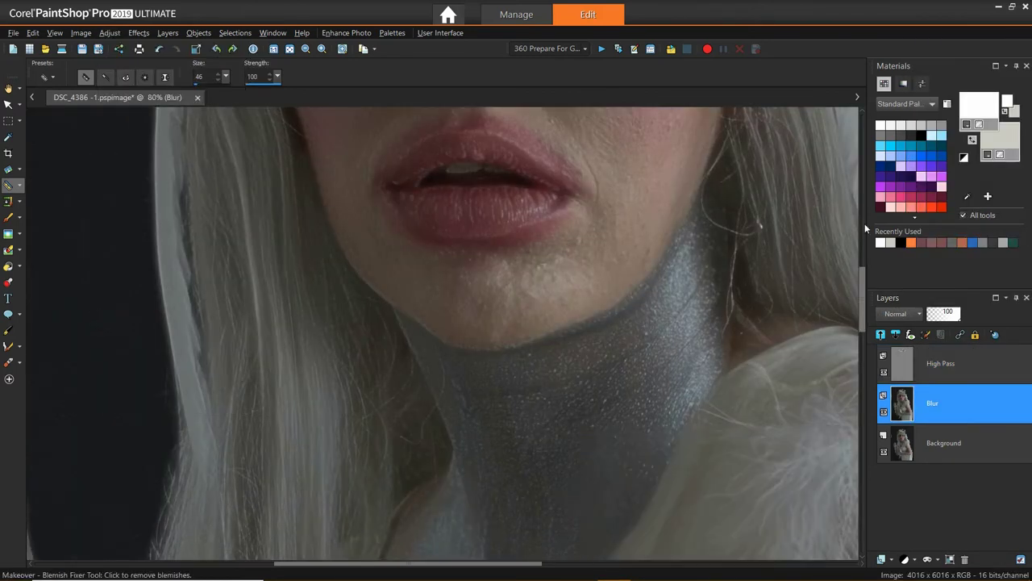
{"action": "scroll", "coordinate": [855, 230], "scroll_direction": "up", "scroll_amount": 5}
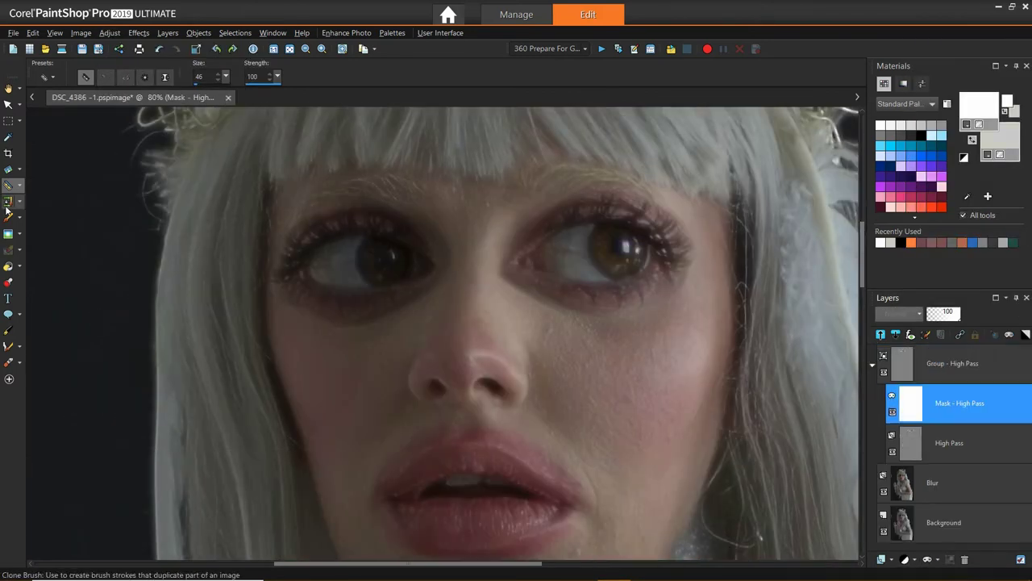
- Smooth the face, neck and chest by painting black on the High Pass mask with the Paint Brush at opacity 43
{"action": "key", "text": "b"}
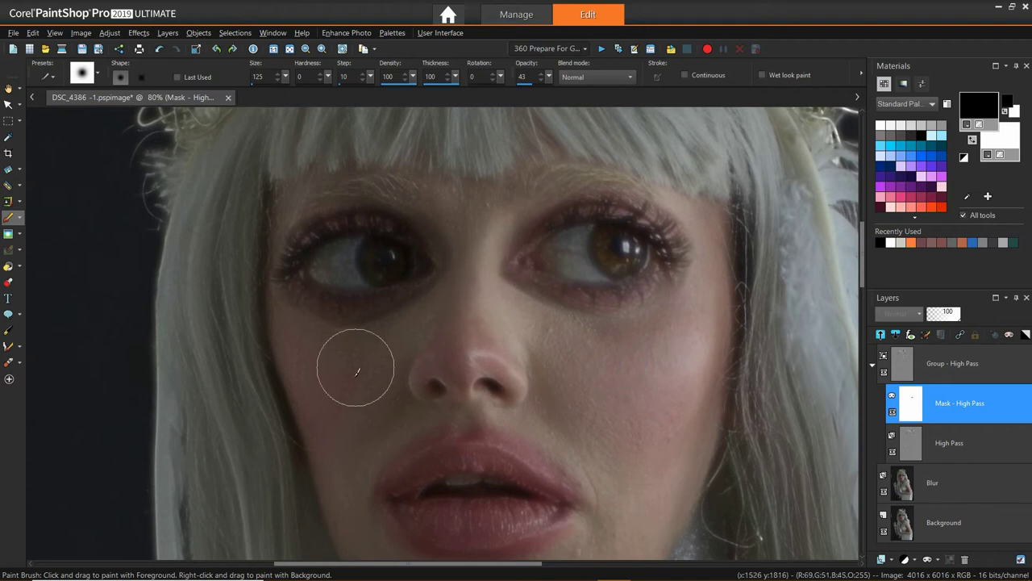
{"action": "scroll", "coordinate": [863, 267], "scroll_direction": "down", "scroll_amount": 5}
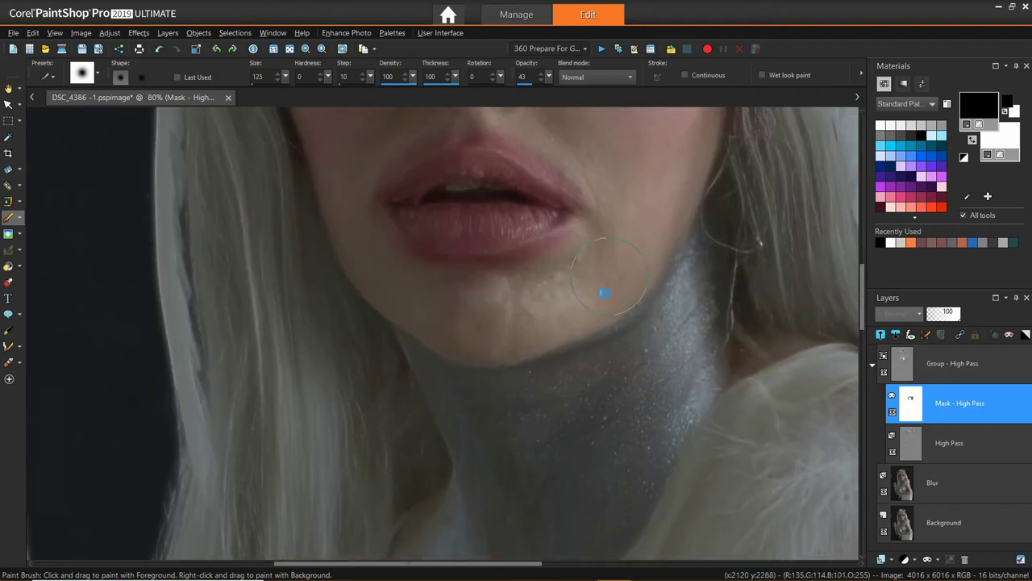
{"action": "scroll", "coordinate": [675, 327], "scroll_direction": "down", "scroll_amount": 3}
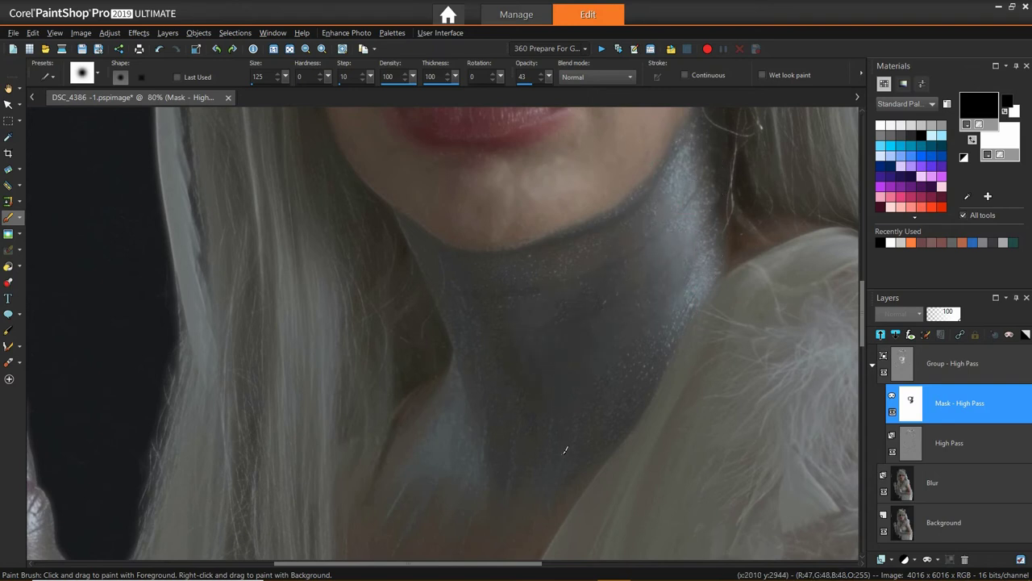
{"action": "scroll", "coordinate": [532, 352], "scroll_direction": "down", "scroll_amount": 3}
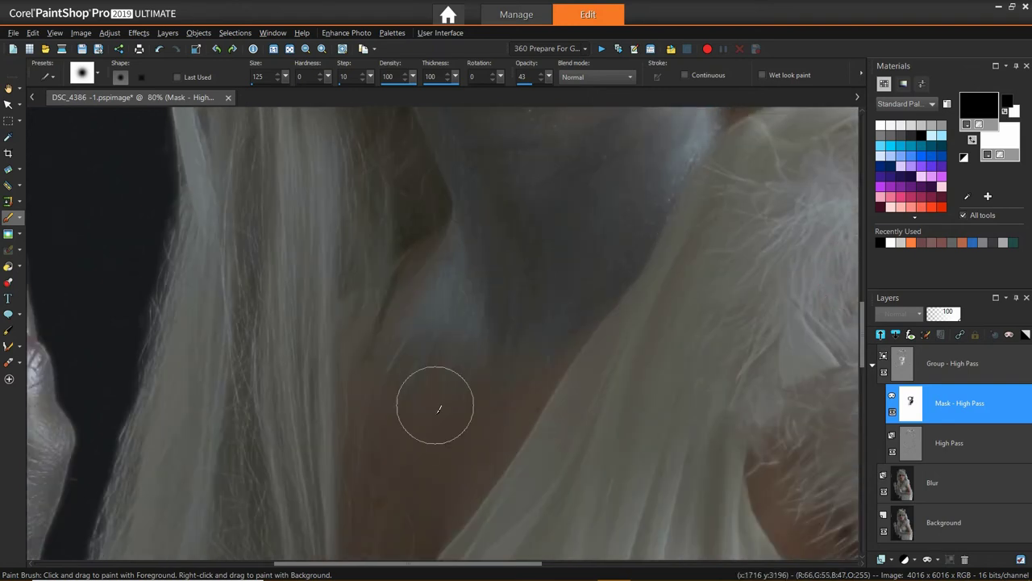
{"action": "scroll", "coordinate": [480, 349], "scroll_direction": "down", "scroll_amount": 2}
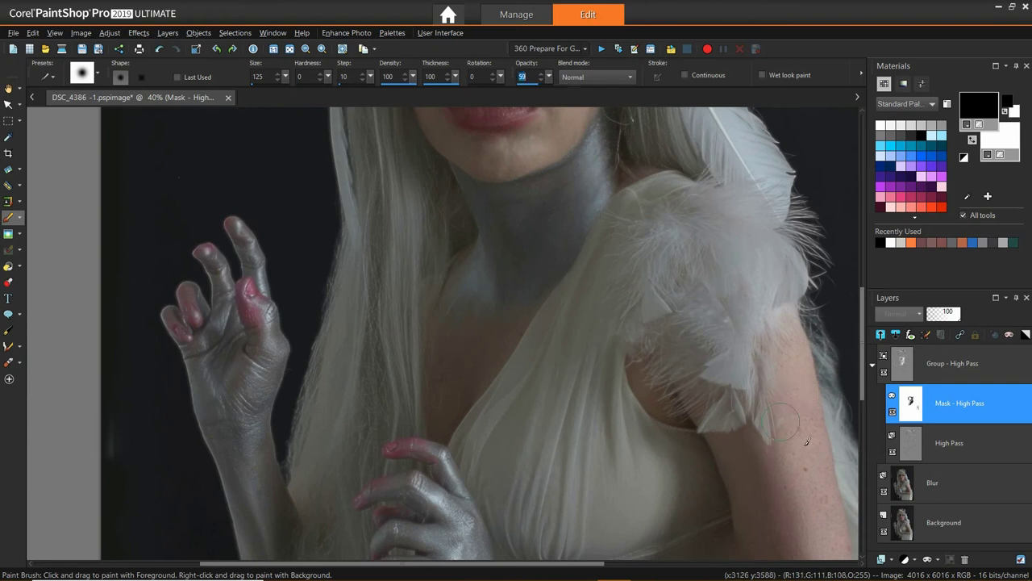
- Smooth the arms and both hands with black on the High Pass mask at opacity 59, and flatten all layers
{"action": "scroll", "coordinate": [847, 359], "scroll_direction": "down", "scroll_amount": 3}
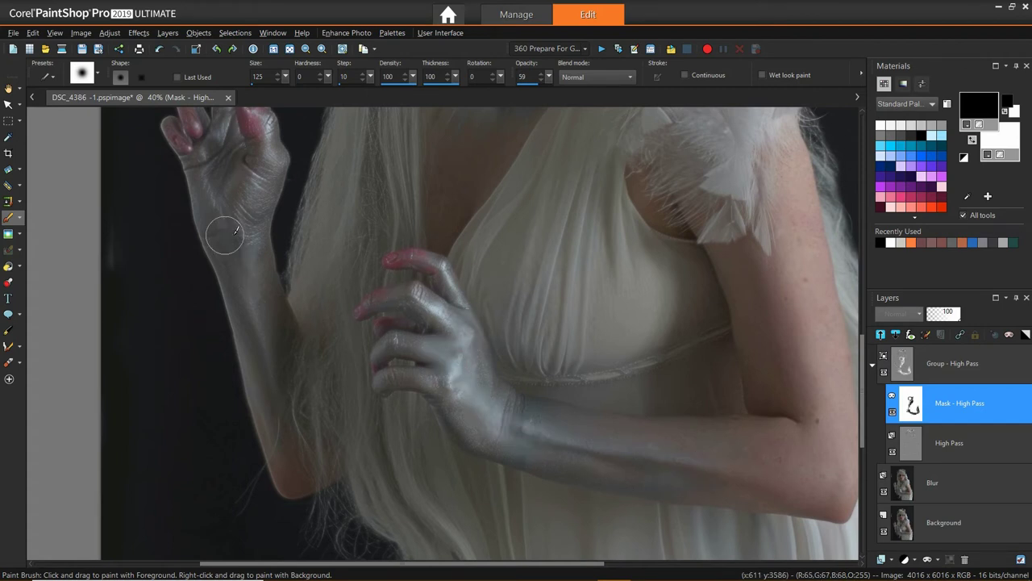
{"action": "left_click_drag", "start_coordinate": [862, 345], "coordinate": [861, 304]}
{"action": "scroll", "coordinate": [554, 315], "scroll_direction": "down", "scroll_amount": 4}
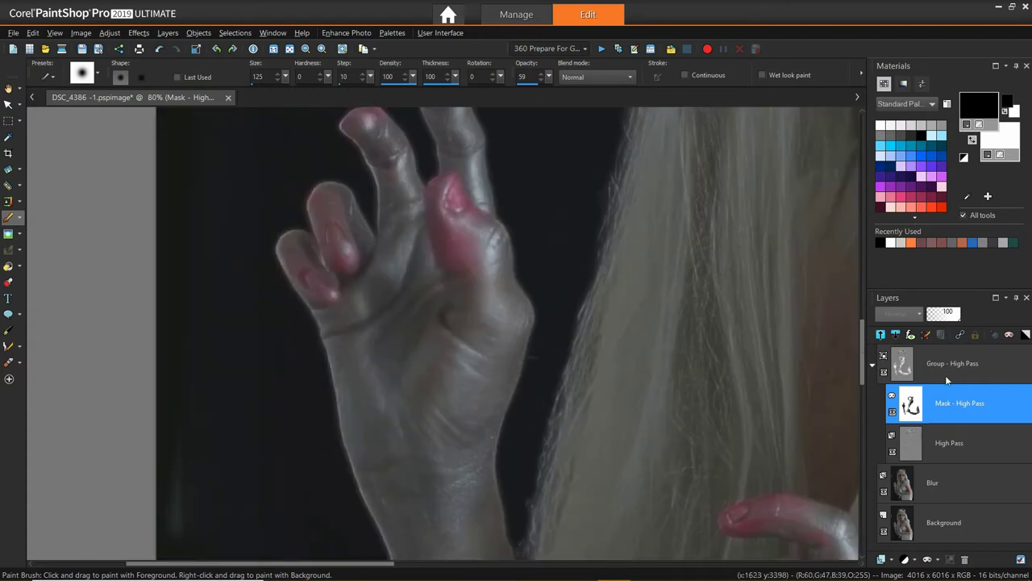
{"action": "right_click", "coordinate": [945, 375]}
{"action": "left_click", "coordinate": [814, 445]}
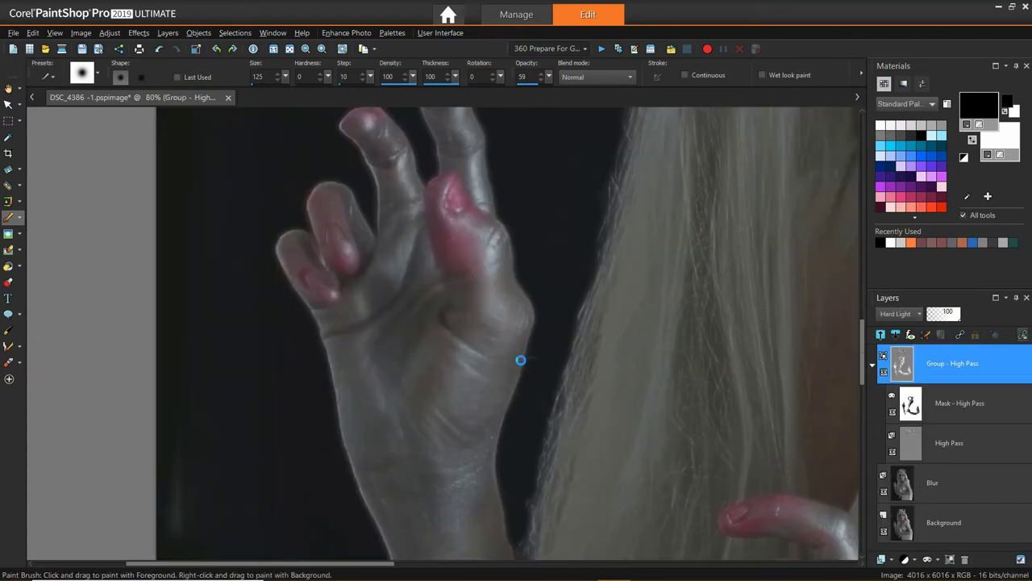
- Slim the thumb and palm of the raised hand using the Warp Brush at smaller sizes in Contract and Push modes
{"action": "left_click", "coordinate": [10, 348]}
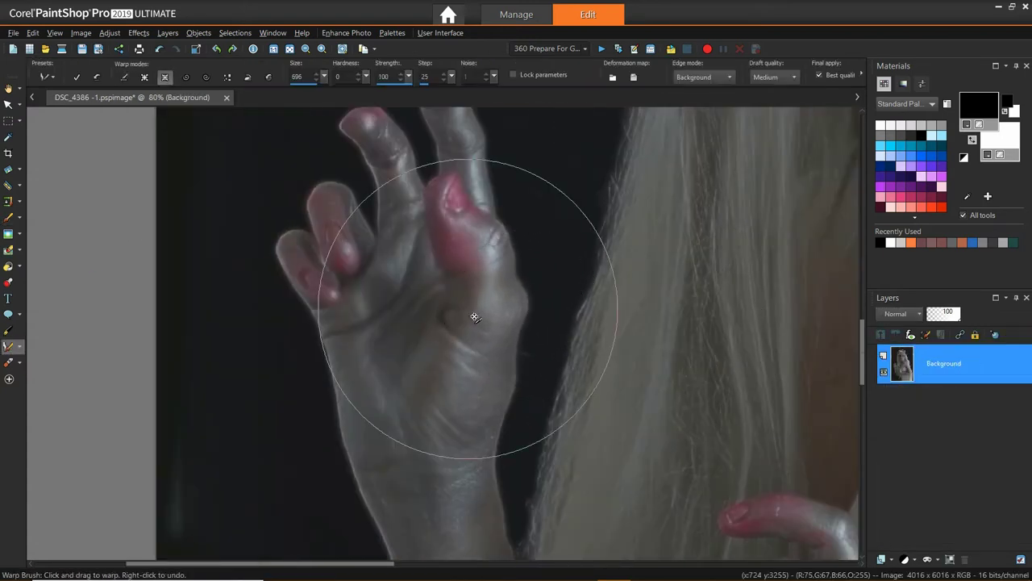
{"action": "mouse_move", "coordinate": [484, 288]}
{"action": "left_mouse_down"}
{"action": "mouse_move", "coordinate": [479, 252]}
{"action": "mouse_move", "coordinate": [499, 335]}
{"action": "mouse_move", "coordinate": [476, 401]}
{"action": "left_mouse_up"}
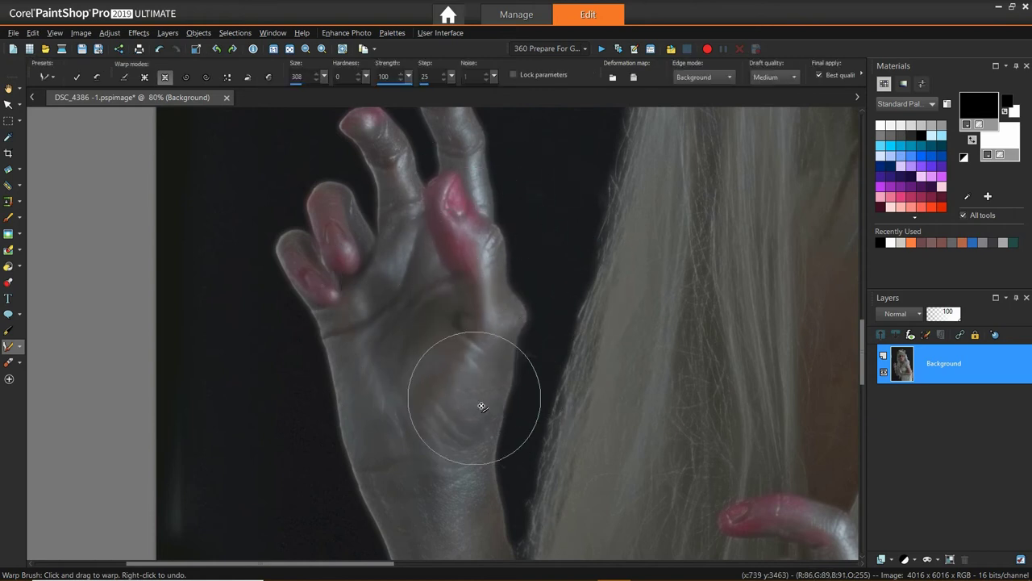
{"action": "left_click", "coordinate": [125, 79]}
{"action": "left_click_drag", "start_coordinate": [541, 340], "coordinate": [520, 315]}
{"action": "left_click", "coordinate": [163, 78]}
{"action": "left_click_drag", "start_coordinate": [491, 221], "coordinate": [489, 291]}
{"action": "left_click", "coordinate": [144, 78]}
{"action": "scroll", "coordinate": [489, 290], "scroll_direction": "down", "scroll_amount": 3}
{"action": "scroll", "coordinate": [715, 401], "scroll_direction": "down", "scroll_amount": 4}
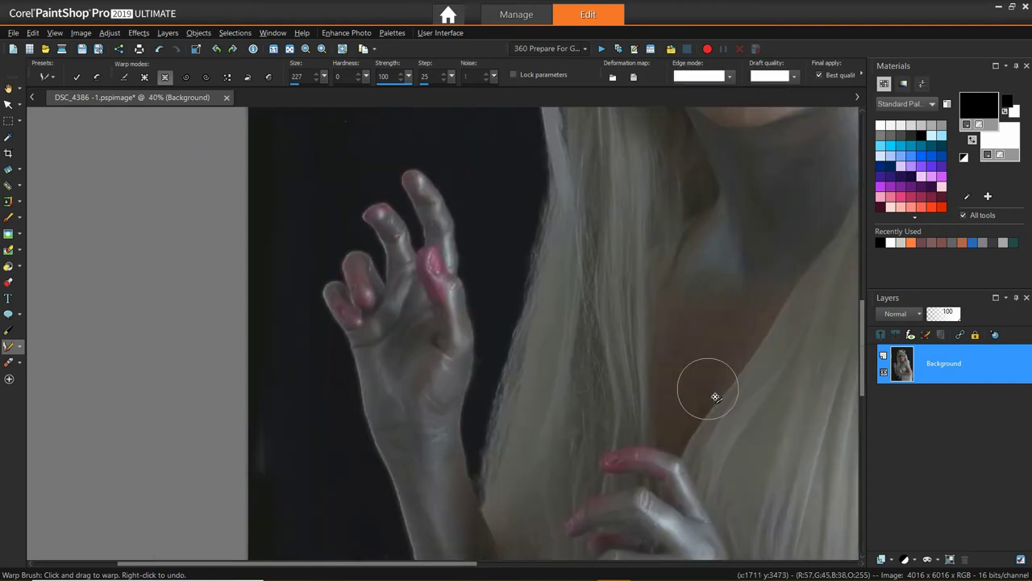
{"action": "scroll", "coordinate": [717, 398], "scroll_direction": "down", "scroll_amount": 1}
- Apply a dark Vignette effect to the Background layer to darken the edges of the portrait
{"action": "left_click", "coordinate": [139, 33]}
{"action": "mouse_move", "coordinate": [174, 68]}
{"action": "left_click", "coordinate": [298, 86]}
{"action": "left_click", "coordinate": [464, 298]}
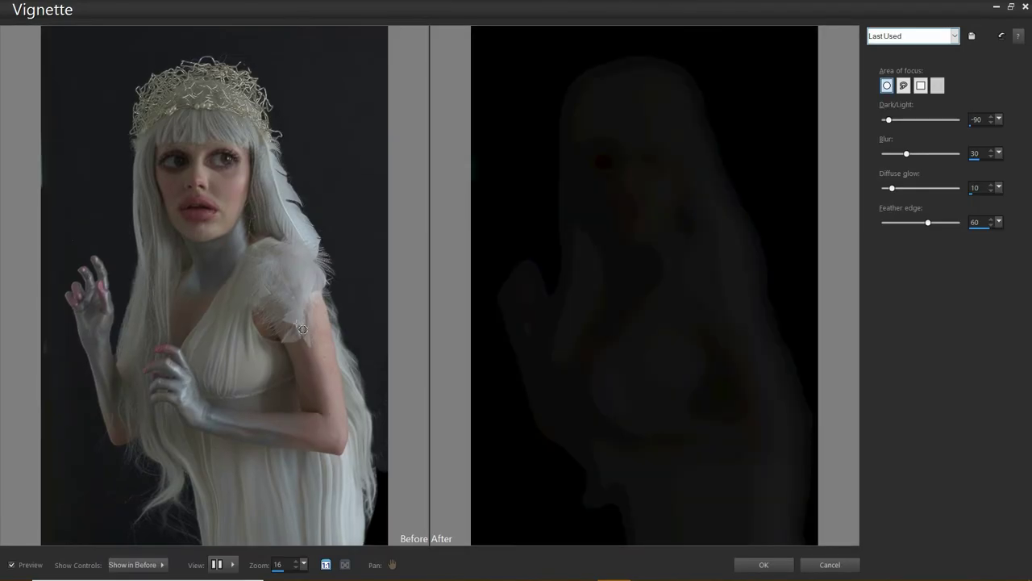
{"action": "left_click", "coordinate": [764, 564]}
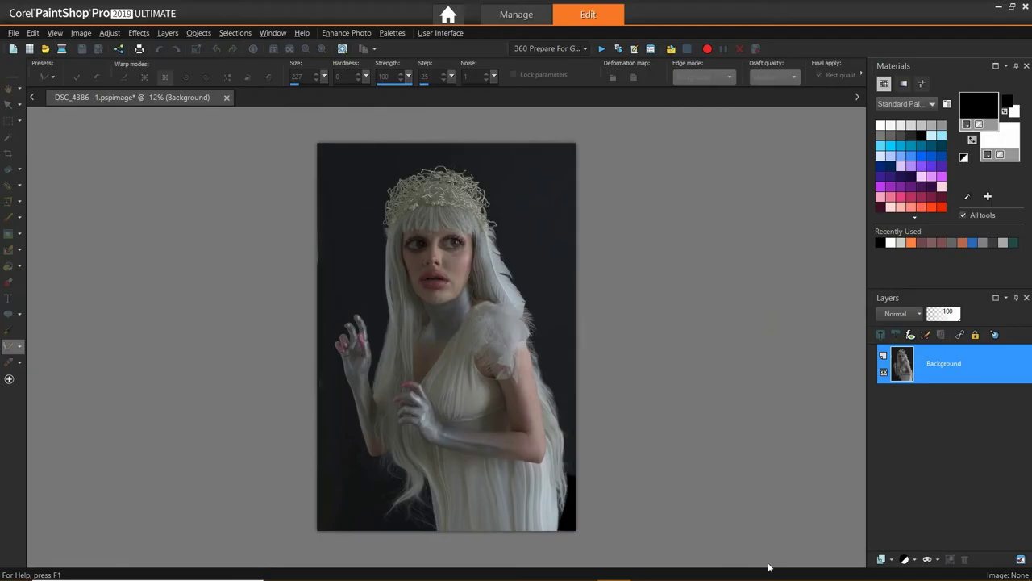
- Add a raster layer named vig, flood-fill it with medium gray and set its blend mode to Overlay
{"action": "left_click", "coordinate": [881, 558]}
{"action": "type", "text": "vig"}
{"action": "left_click", "coordinate": [470, 421]}
{"action": "left_click", "coordinate": [881, 135]}
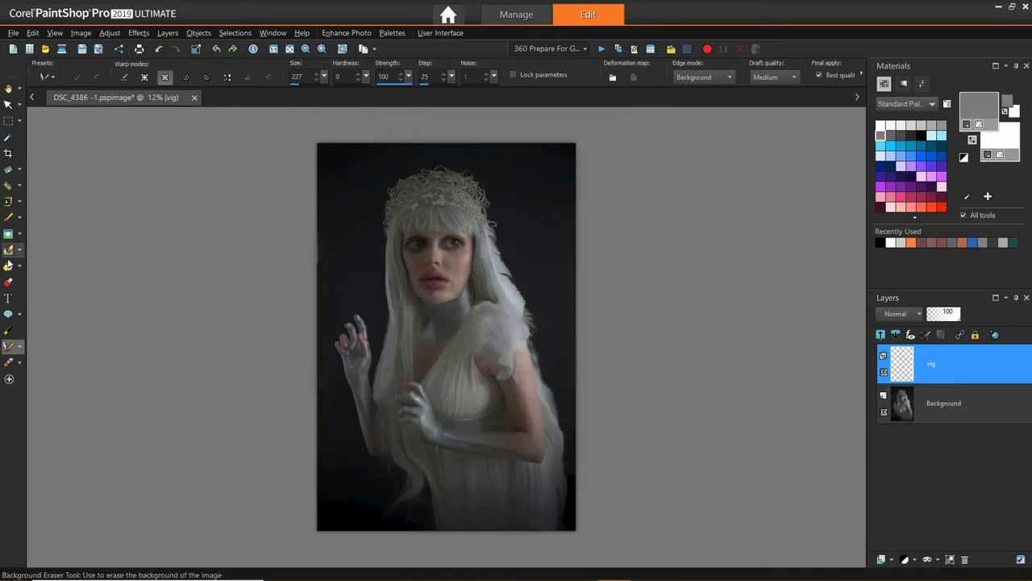
{"action": "left_click", "coordinate": [8, 266]}
{"action": "left_click", "coordinate": [484, 306]}
{"action": "left_click", "coordinate": [908, 316]}
- Try a Vignette with Dark/Light -100 and feather edge 37 on the vig layer, and delete that layer
{"action": "left_click", "coordinate": [139, 34]}
{"action": "mouse_move", "coordinate": [223, 68]}
{"action": "left_click", "coordinate": [278, 173]}
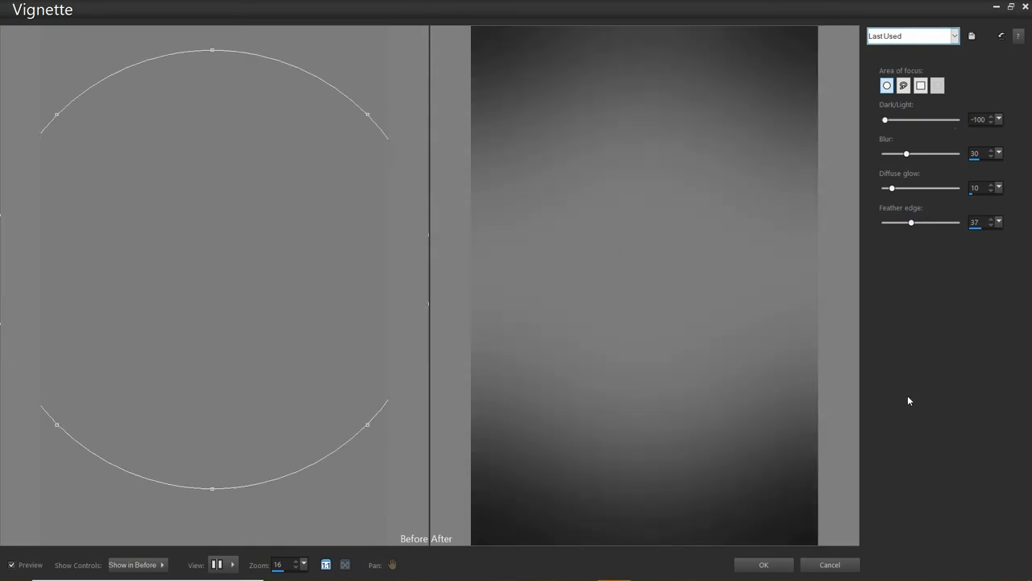
{"action": "key", "text": "Return"}
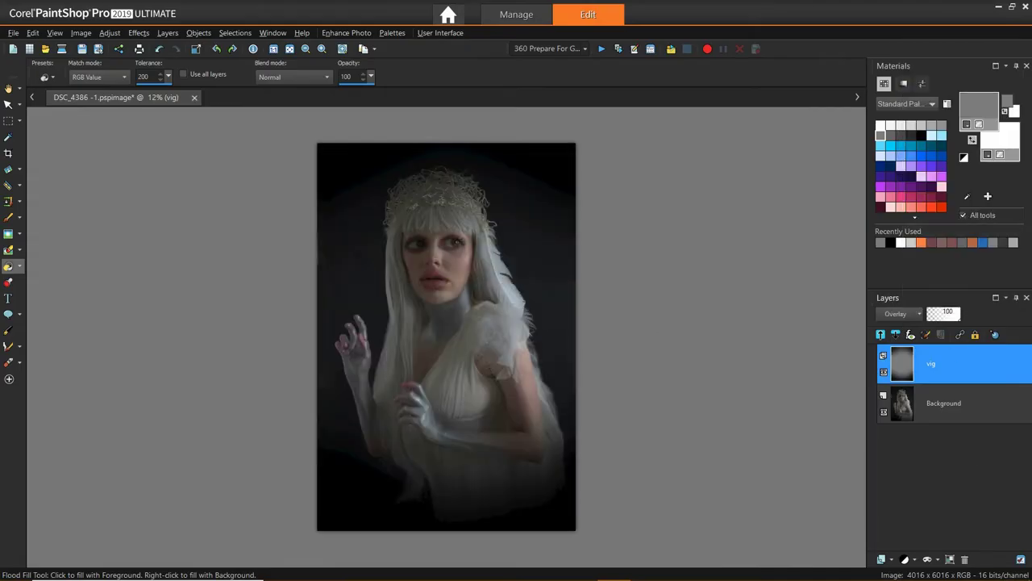
{"action": "left_click", "coordinate": [965, 559]}
{"action": "key", "text": "Return"}
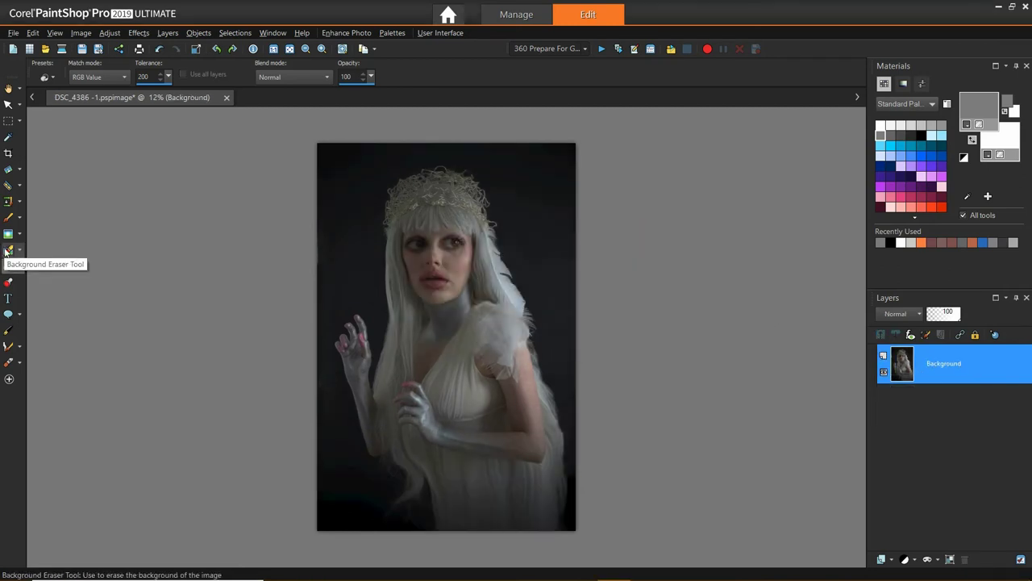
- Darken the lower-right corner of the portrait with a size 3000 black Paint Brush on a new raster layer
{"action": "left_click", "coordinate": [8, 218]}
{"action": "left_click", "coordinate": [890, 243]}
{"action": "left_click", "coordinate": [881, 559]}
{"action": "key", "text": "Return"}
{"action": "left_click_drag", "start_coordinate": [160, 360], "coordinate": [296, 360]}
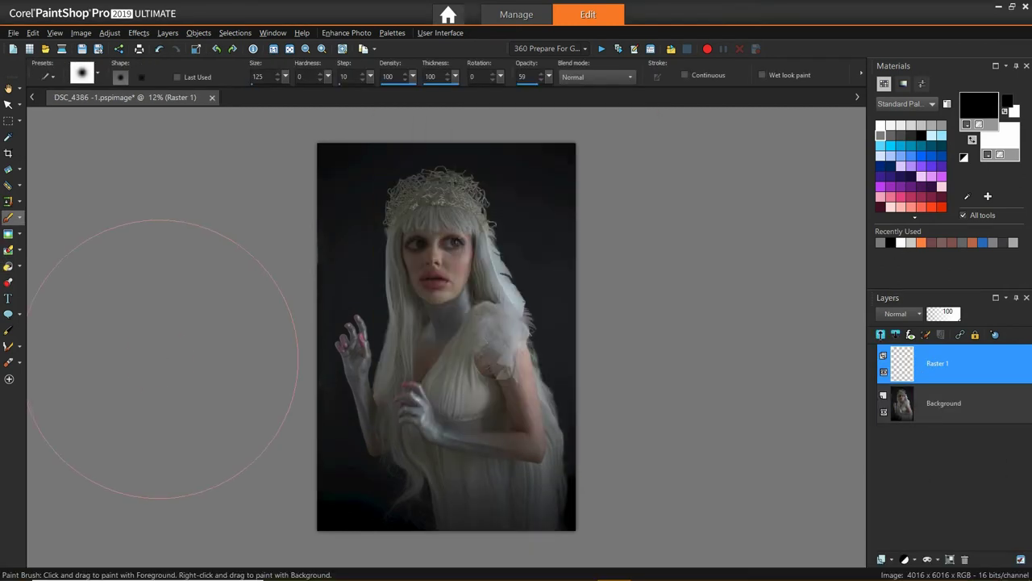
{"action": "scroll", "coordinate": [516, 461], "scroll_direction": "down", "scroll_amount": 2}
{"action": "mouse_move", "coordinate": [497, 468]}
{"action": "left_mouse_down"}
{"action": "mouse_move", "coordinate": [500, 452]}
{"action": "mouse_move", "coordinate": [538, 421]}
{"action": "left_mouse_up"}
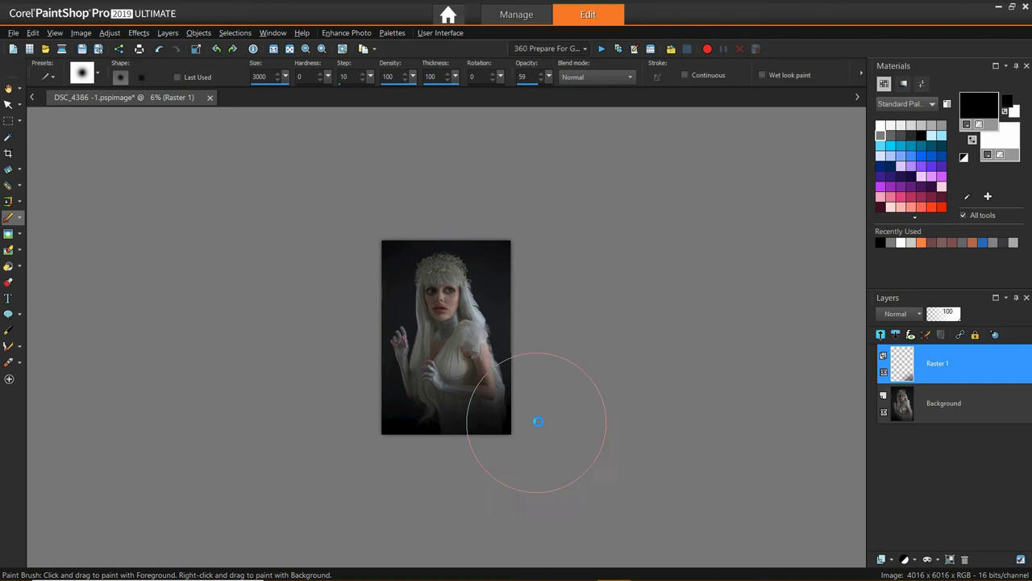
- Add a second raster layer, flood-fill it with medium gray and set its blend mode to Overlay
{"action": "scroll", "coordinate": [502, 382], "scroll_direction": "up", "scroll_amount": 4}
{"action": "left_click", "coordinate": [881, 559]}
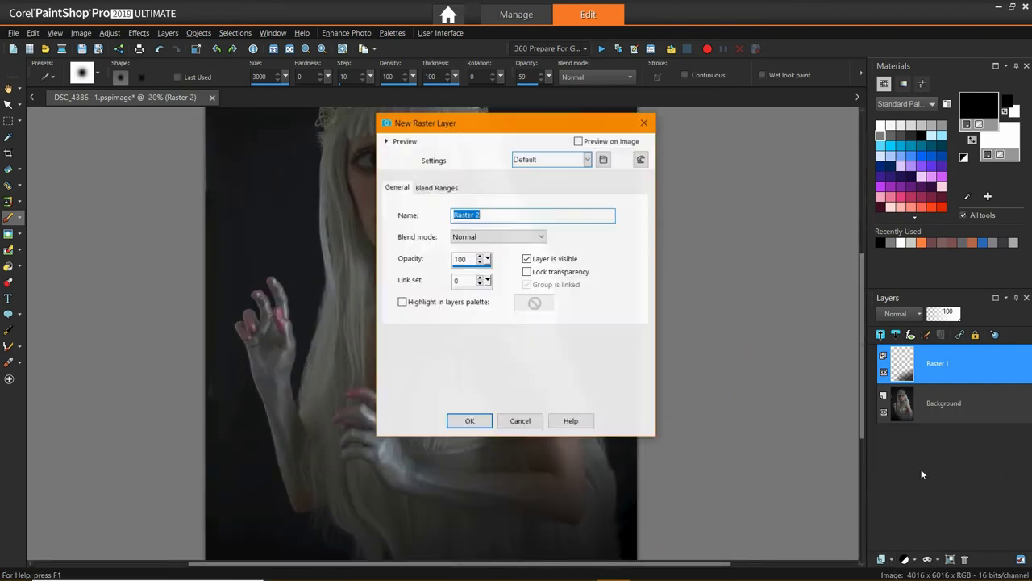
{"action": "key", "text": "Return"}
{"action": "left_click", "coordinate": [890, 243]}
{"action": "left_click", "coordinate": [8, 266]}
{"action": "left_click", "coordinate": [470, 293]}
{"action": "left_click", "coordinate": [903, 314]}
{"action": "left_click", "coordinate": [964, 225]}
- Paint black shading at brush size 196 on the gray Overlay layer along the hair beside the face
{"action": "left_click", "coordinate": [963, 157]}
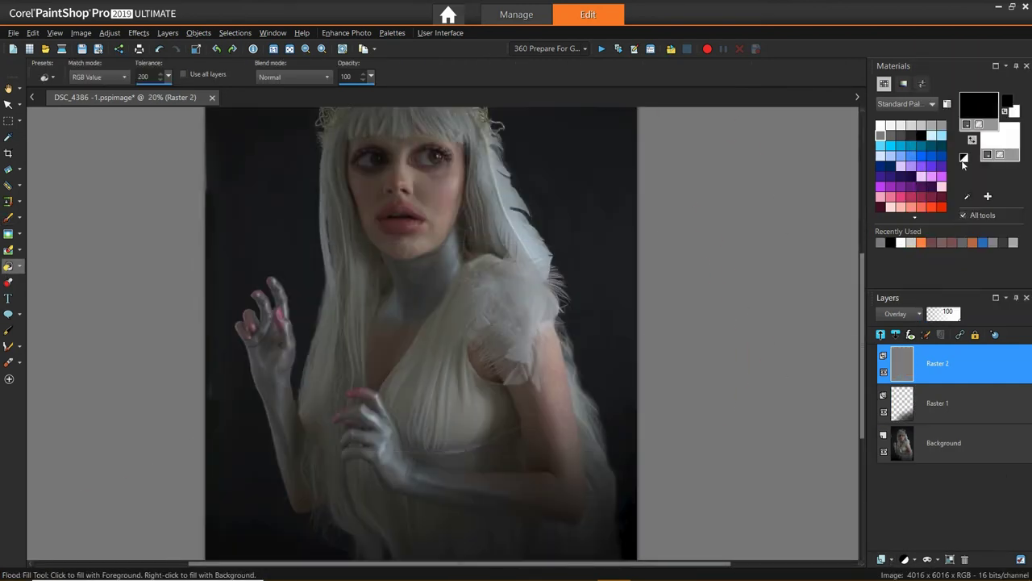
{"action": "left_click_drag", "start_coordinate": [862, 346], "coordinate": [862, 310]}
{"action": "left_click", "coordinate": [8, 217]}
{"action": "key", "text": "b"}
{"action": "left_click_drag", "start_coordinate": [466, 229], "coordinate": [466, 268]}
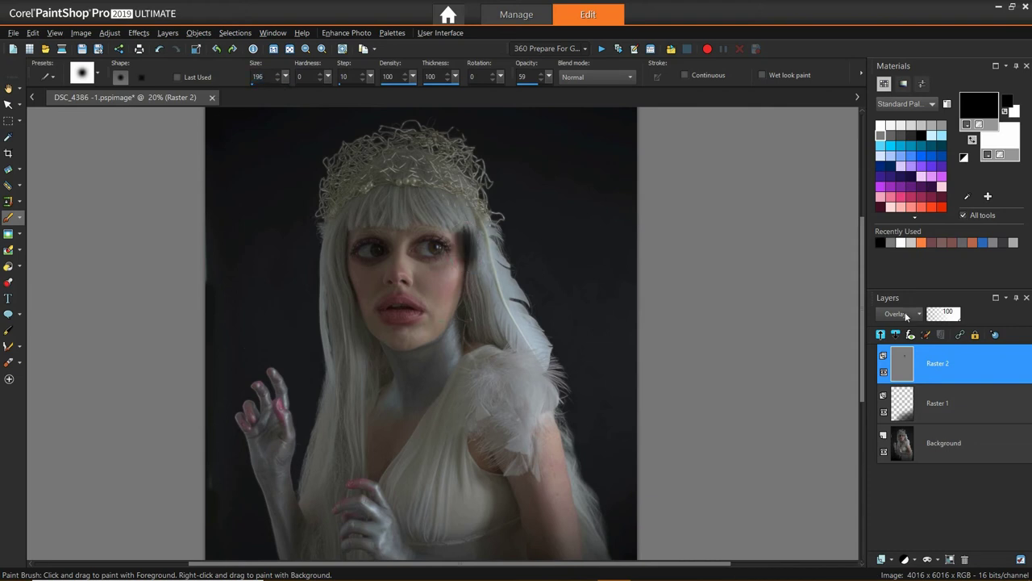
- Merge Raster 1 down into the Background and lower the gray Overlay layer's opacity to 25
{"action": "right_click", "coordinate": [936, 404]}
{"action": "left_click", "coordinate": [871, 448]}
{"action": "left_click", "coordinate": [935, 363]}
{"action": "left_click_drag", "start_coordinate": [954, 314], "coordinate": [923, 324]}
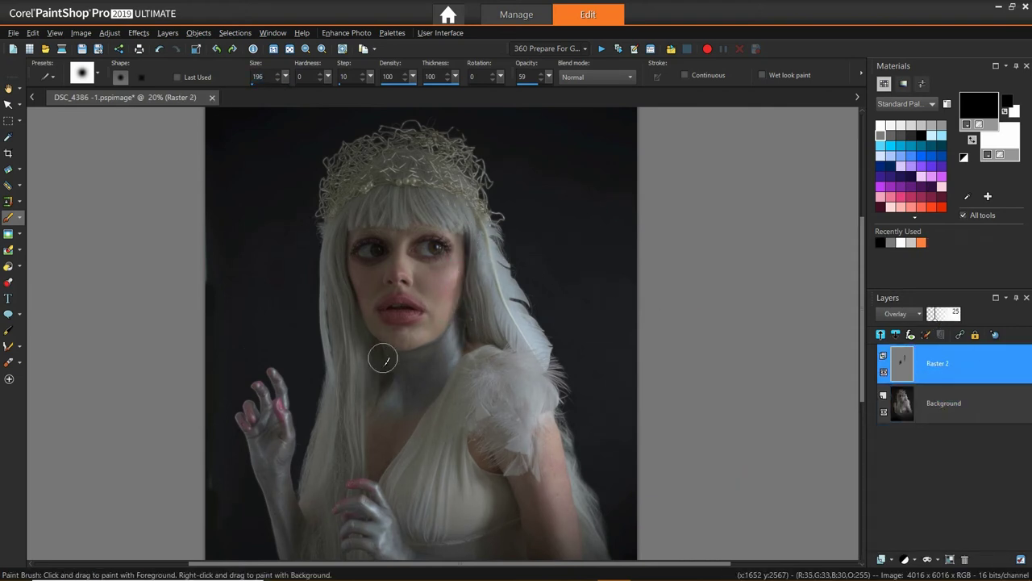
- Paint shading and highlights over the jaw, neck, raised arm, hair and chest on the Overlay layer at brush opacity 76
{"action": "mouse_move", "coordinate": [451, 310]}
{"action": "left_mouse_down"}
{"action": "mouse_move", "coordinate": [452, 349]}
{"action": "mouse_move", "coordinate": [464, 320]}
{"action": "mouse_move", "coordinate": [436, 368]}
{"action": "left_mouse_up"}
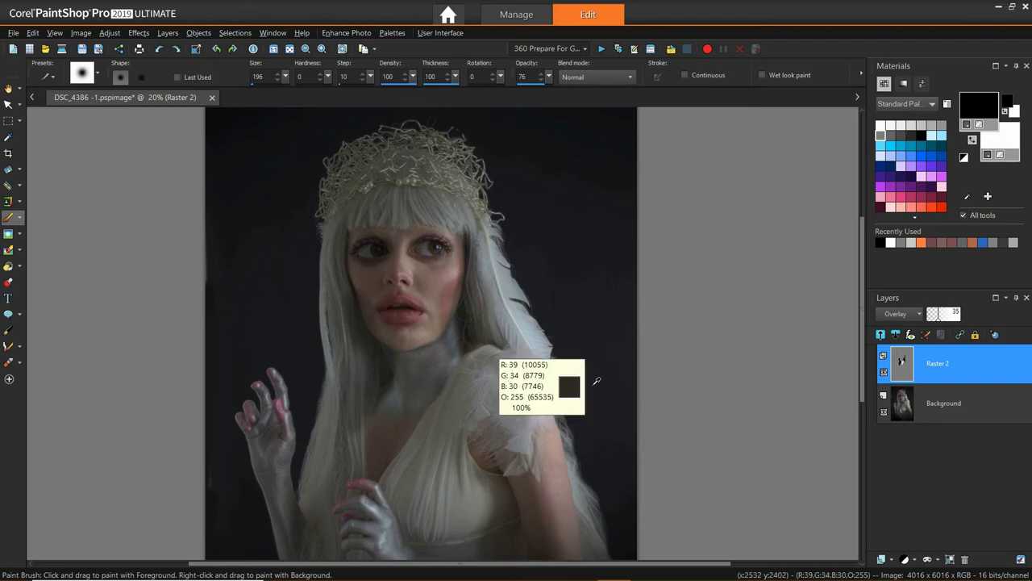
{"action": "left_click_drag", "start_coordinate": [267, 444], "coordinate": [279, 468]}
{"action": "left_click_drag", "start_coordinate": [278, 468], "coordinate": [284, 533]}
{"action": "mouse_move", "coordinate": [452, 337]}
{"action": "left_mouse_down"}
{"action": "mouse_move", "coordinate": [377, 465]}
{"action": "mouse_move", "coordinate": [520, 326]}
{"action": "left_mouse_up"}
{"action": "left_click_drag", "start_coordinate": [396, 387], "coordinate": [381, 435]}
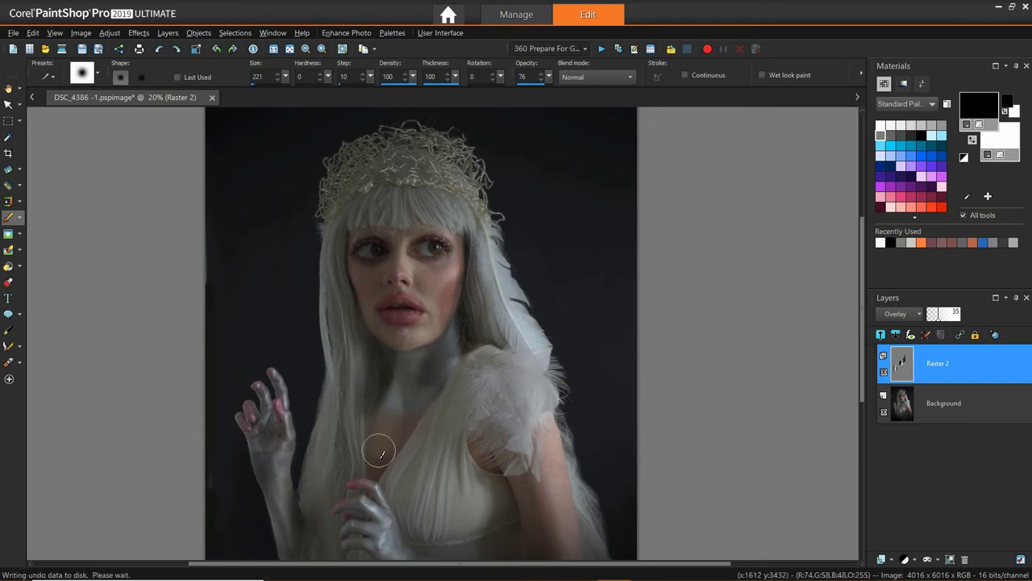
- Set the brush opacity to 42 and dodge and burn the face, shoulder, dress and arms on the Overlay layer
{"action": "scroll", "coordinate": [411, 339], "scroll_direction": "down", "scroll_amount": 3}
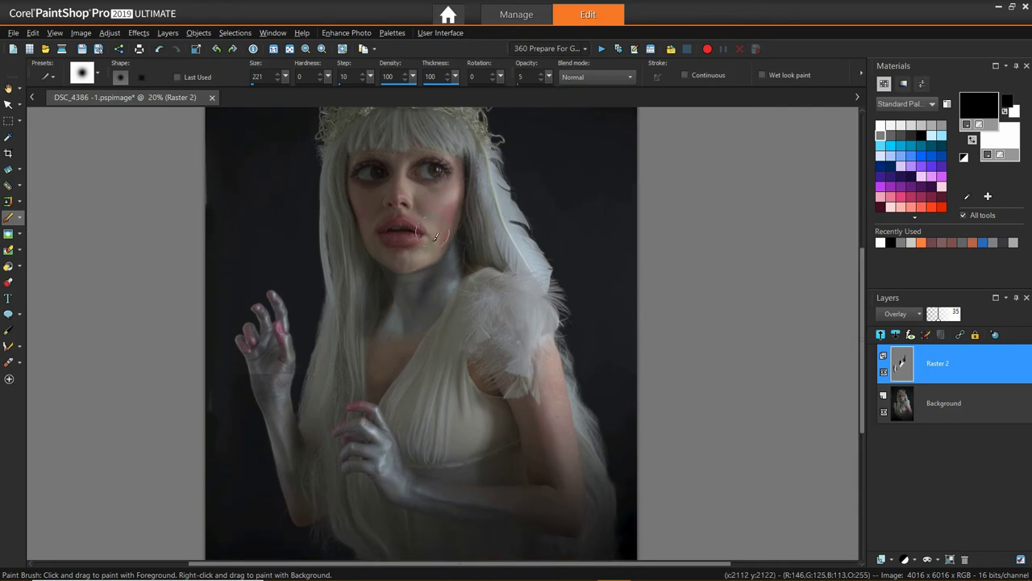
{"action": "left_click_drag", "start_coordinate": [550, 77], "coordinate": [579, 90]}
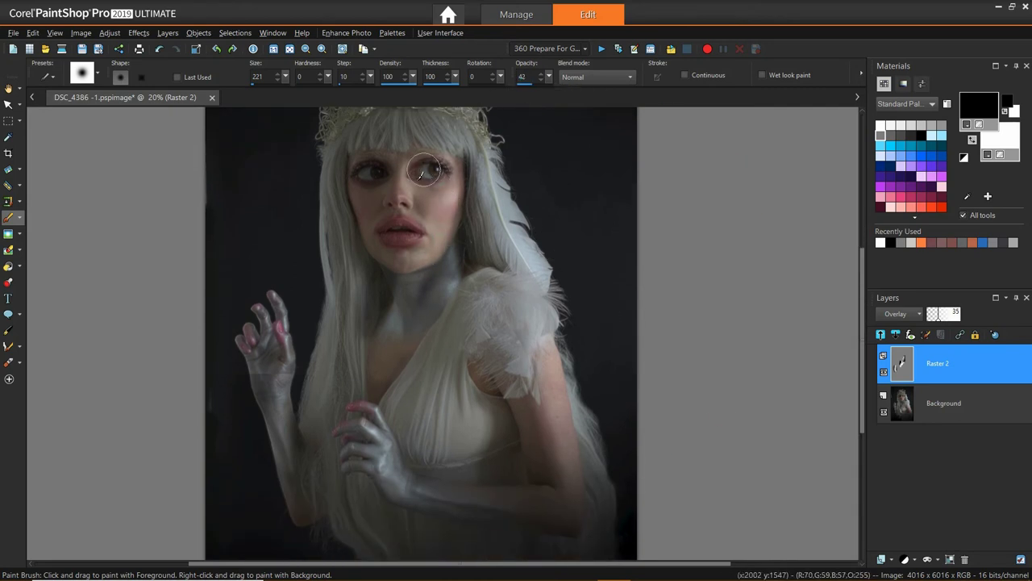
{"action": "mouse_move", "coordinate": [541, 371]}
{"action": "left_mouse_down"}
{"action": "mouse_move", "coordinate": [503, 512]}
{"action": "mouse_move", "coordinate": [354, 423]}
{"action": "left_mouse_up"}
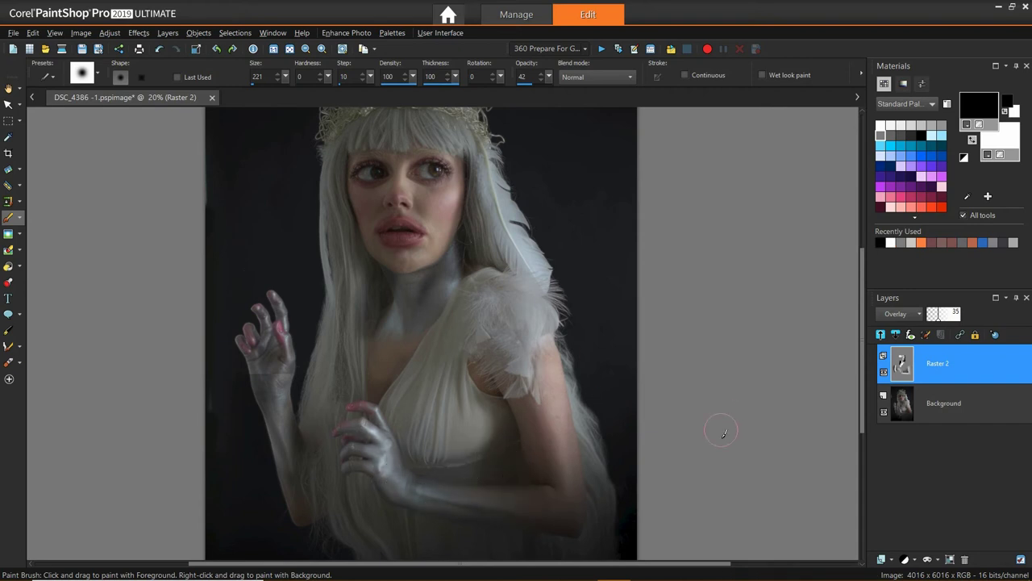
- Retouch the face on the Background layer with the Lighten/Darken brush at size 129, hardness 0 and opacity 6
{"action": "scroll", "coordinate": [311, 438], "scroll_direction": "down", "scroll_amount": 1}
{"action": "scroll", "coordinate": [449, 327], "scroll_direction": "up", "scroll_amount": 4}
{"action": "left_click", "coordinate": [19, 234]}
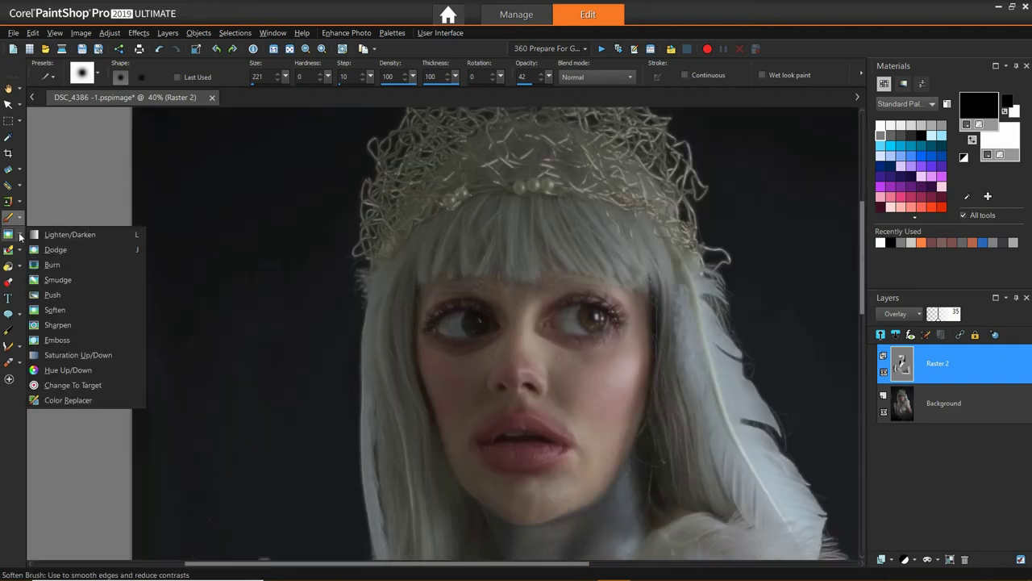
{"action": "left_click", "coordinate": [68, 235]}
{"action": "left_click", "coordinate": [943, 403]}
{"action": "left_click", "coordinate": [19, 235]}
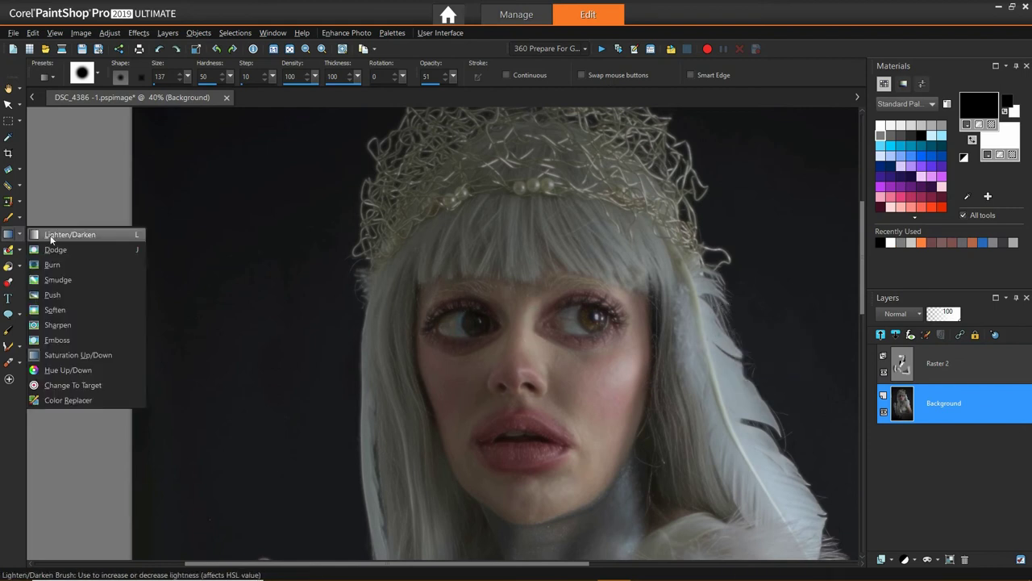
{"action": "left_click", "coordinate": [50, 235]}
{"action": "key", "text": "ctrl+z"}
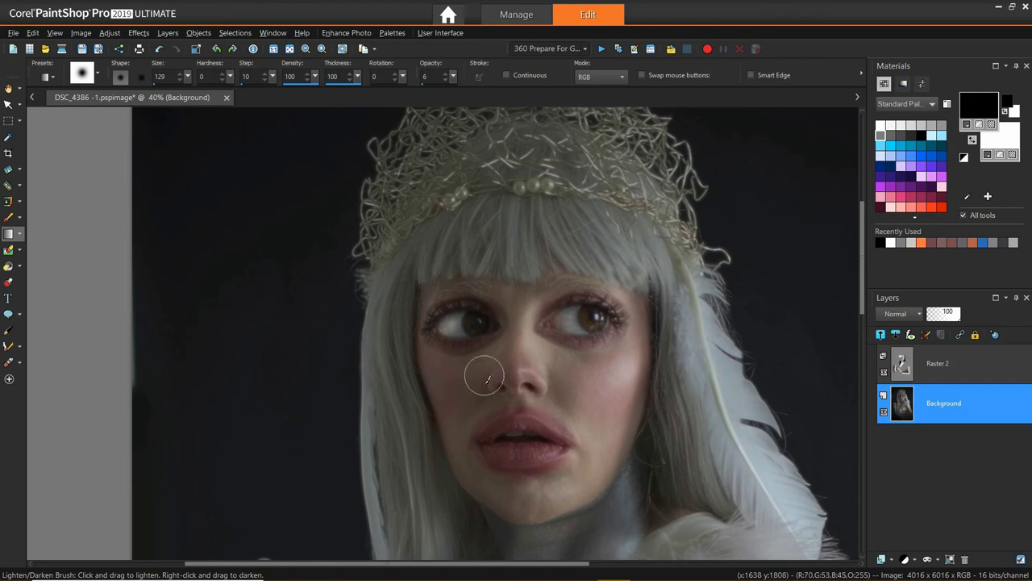
- Hide the Copy of Background layer, rotate the cracked-ground overlay about 270 degrees and scale it to cover the whole image
{"action": "scroll", "coordinate": [488, 380], "scroll_direction": "down", "scroll_amount": 4}
{"action": "scroll", "coordinate": [637, 328], "scroll_direction": "down", "scroll_amount": 1}
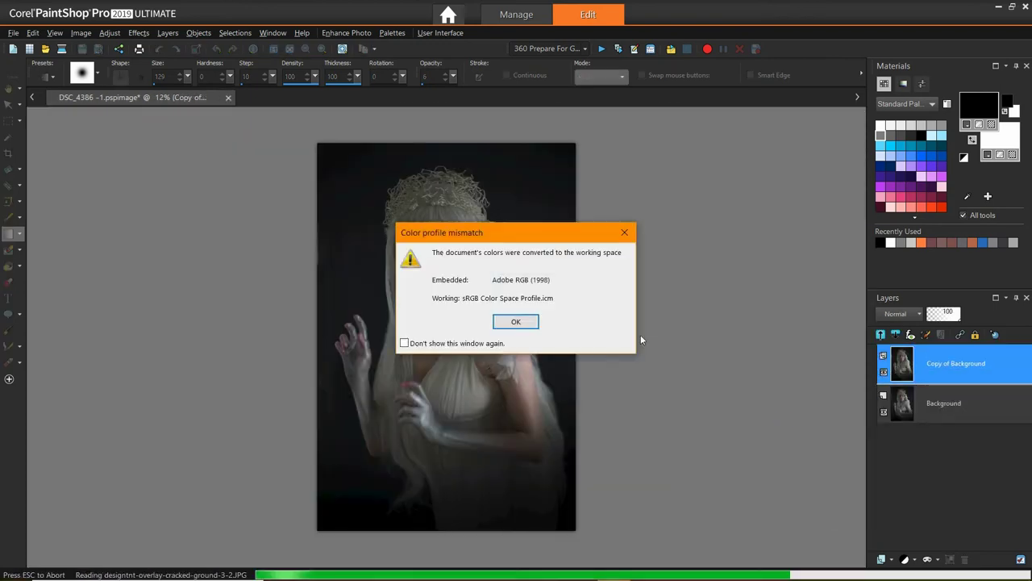
{"action": "left_click", "coordinate": [884, 372]}
{"action": "left_click", "coordinate": [8, 105]}
{"action": "left_click_drag", "start_coordinate": [474, 337], "coordinate": [446, 310]}
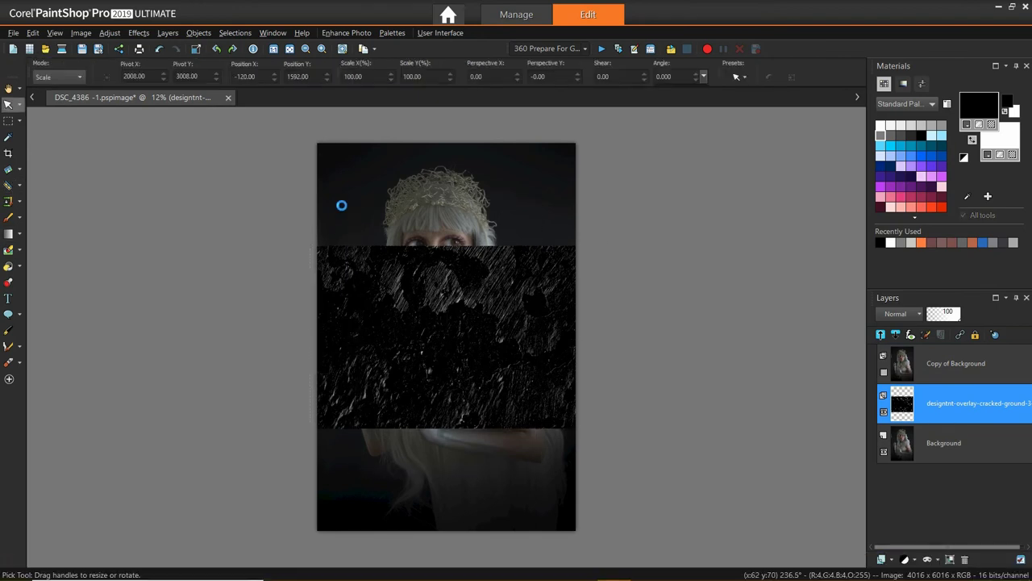
{"action": "left_click_drag", "start_coordinate": [357, 202], "coordinate": [318, 143]}
{"action": "left_click_drag", "start_coordinate": [539, 476], "coordinate": [577, 533]}
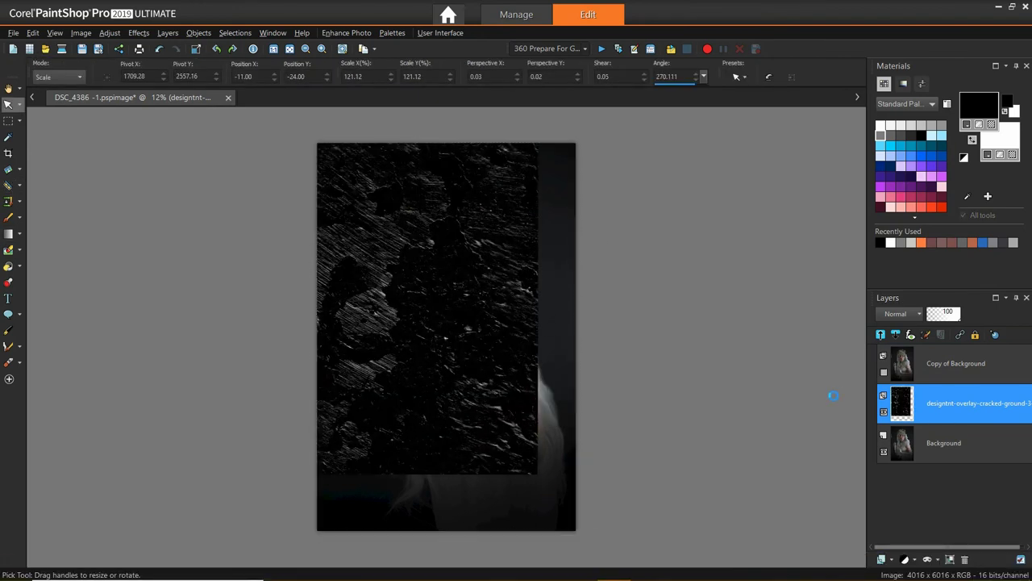
- Show the Copy of Background layer and set its blend mode to Lighten over the cracked-ground overlay
{"action": "left_click", "coordinate": [948, 399]}
{"action": "left_click", "coordinate": [884, 372]}
{"action": "left_click", "coordinate": [903, 314]}
{"action": "left_click", "coordinate": [945, 142]}
{"action": "left_click", "coordinate": [910, 314]}
{"action": "left_click", "coordinate": [918, 141]}
{"action": "left_click", "coordinate": [943, 362]}
{"action": "left_click", "coordinate": [904, 313]}
{"action": "left_click", "coordinate": [935, 340]}
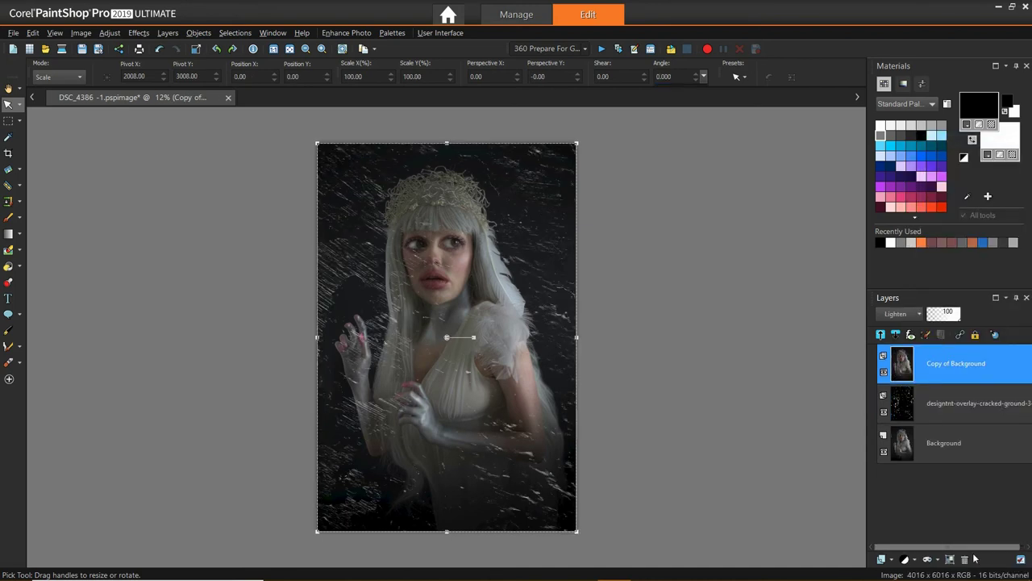
- Replace the cracked-ground overlay below the Copy of Background layer with another cracked-ground texture and scale it to cover the whole image
{"action": "left_click", "coordinate": [948, 403]}
{"action": "left_click", "coordinate": [965, 559]}
{"action": "left_click", "coordinate": [483, 323]}
{"action": "left_click", "coordinate": [484, 323]}
{"action": "left_click_drag", "start_coordinate": [587, 243], "coordinate": [327, 158]}
{"action": "left_click_drag", "start_coordinate": [358, 201], "coordinate": [318, 142]}
{"action": "left_click_drag", "start_coordinate": [538, 475], "coordinate": [576, 531]}
- Add a mask to the cracked-ground overlay and paint it black over the figure with a soft brush at size 1096 and opacity 100
{"action": "left_click", "coordinate": [927, 559]}
{"action": "left_click", "coordinate": [945, 474]}
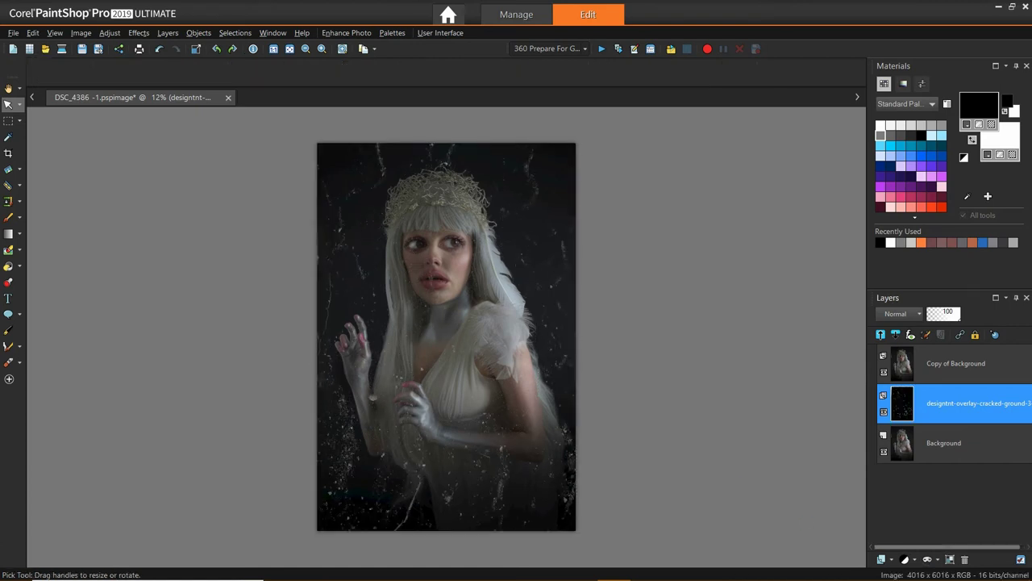
{"action": "left_click", "coordinate": [9, 218]}
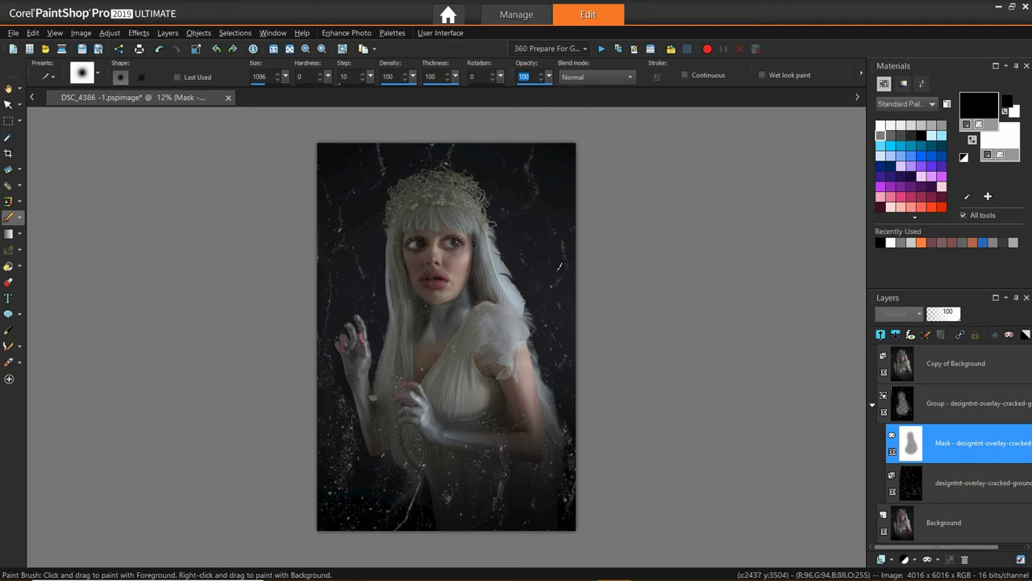
{"action": "left_click", "coordinate": [961, 371]}
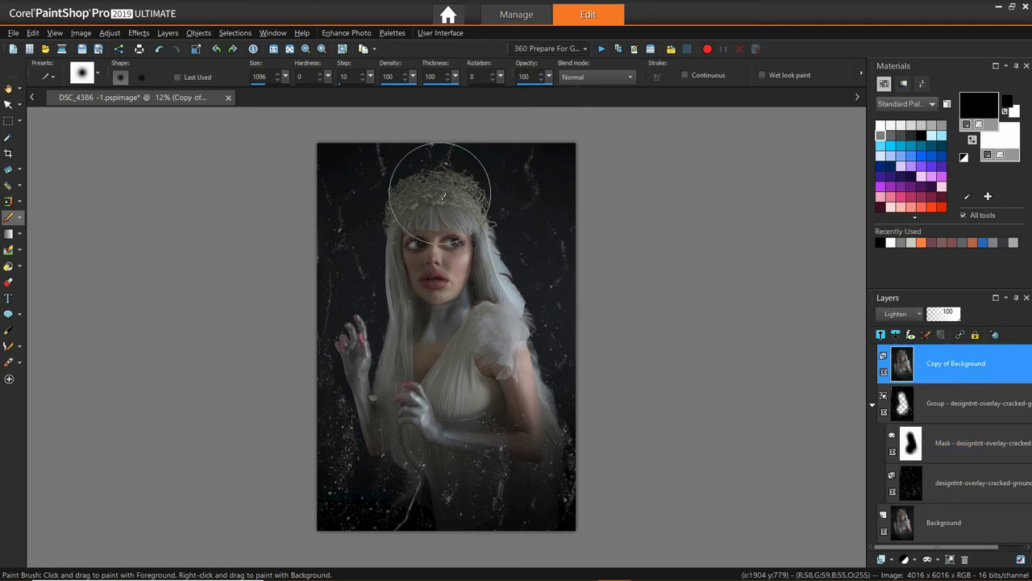
{"action": "scroll", "coordinate": [434, 337], "scroll_direction": "up", "scroll_amount": 3}
{"action": "scroll", "coordinate": [434, 337], "scroll_direction": "down", "scroll_amount": 3}
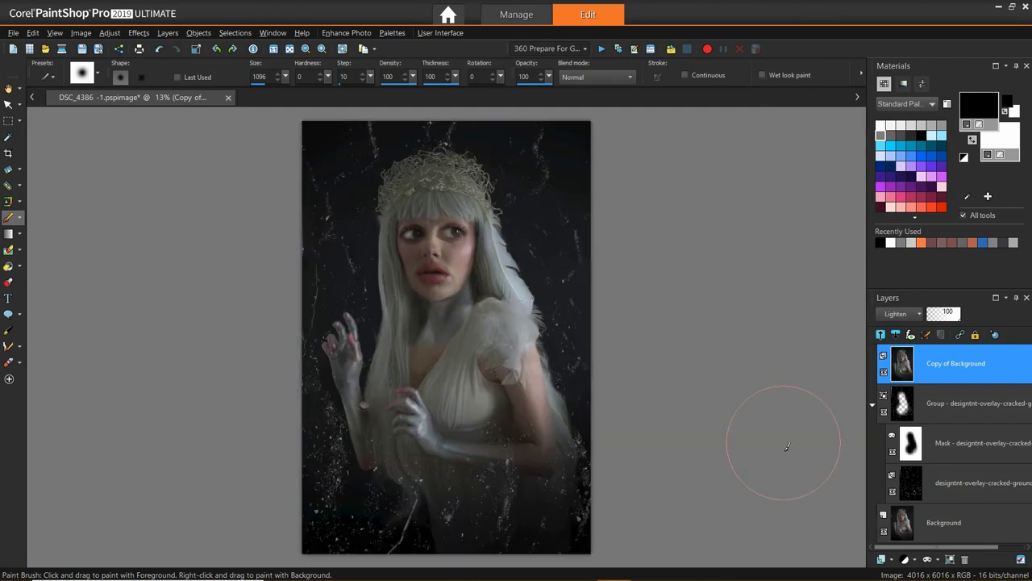
- Try a Vignette on the cracked-ground overlay layer with Dark/Light -100, Blur 30, Diffuse glow 10 and Feather edge 37
{"action": "left_click", "coordinate": [968, 483]}
{"action": "left_click", "coordinate": [139, 33]}
{"action": "mouse_move", "coordinate": [174, 67]}
{"action": "left_click", "coordinate": [325, 161]}
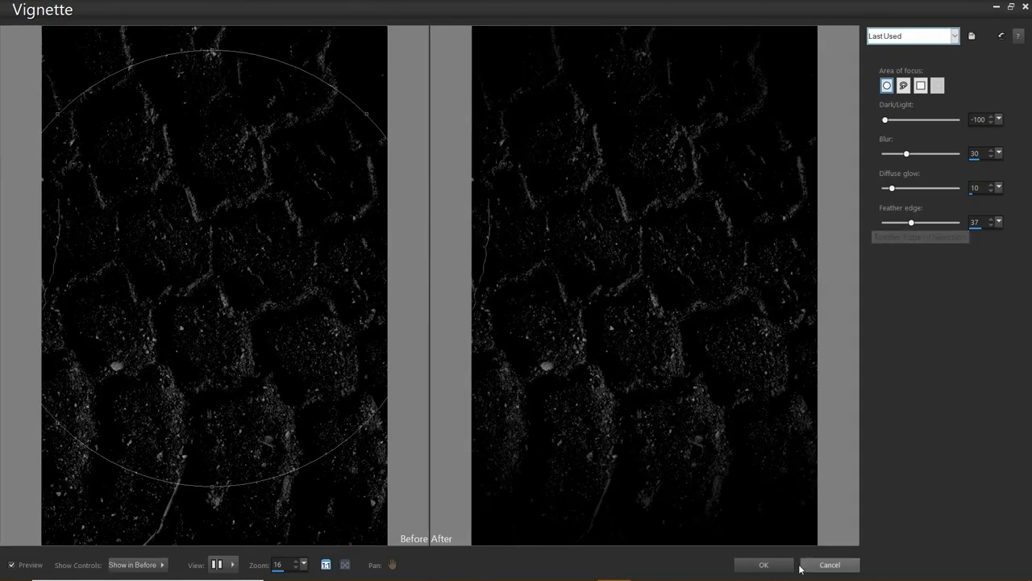
{"action": "left_click", "coordinate": [806, 564]}
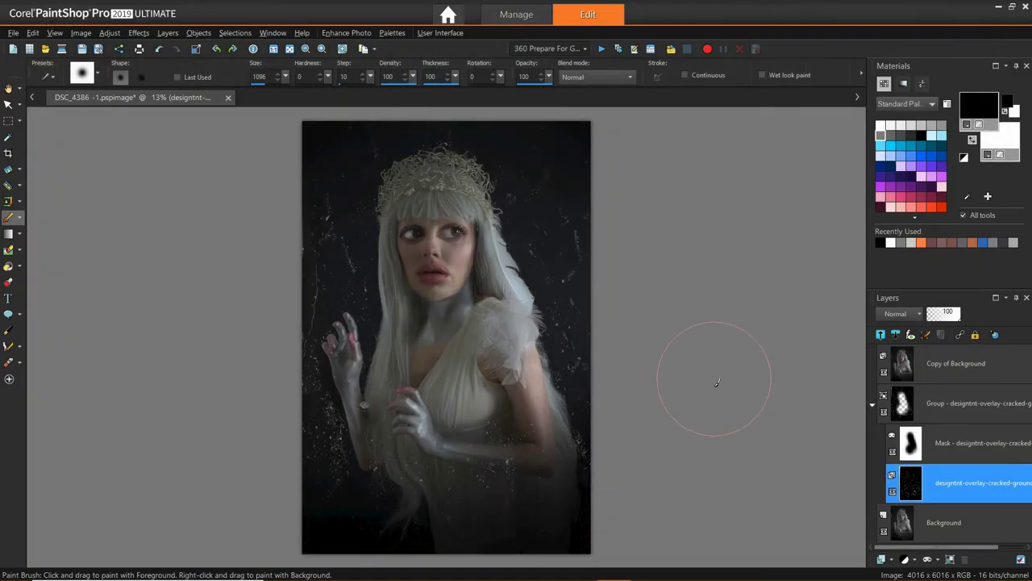
- Undo the vignette on the cracked-ground overlay layer
{"action": "right_click", "coordinate": [933, 365]}
{"action": "mouse_move", "coordinate": [867, 486]}
{"action": "left_click", "coordinate": [748, 421]}
{"action": "key", "text": "ctrl+z"}
- Put the Copy of Background layer into its own layer group and choose the group's blend mode
{"action": "right_click", "coordinate": [944, 369]}
{"action": "left_click", "coordinate": [950, 559]}
{"action": "left_click", "coordinate": [959, 413]}
{"action": "left_click", "coordinate": [952, 367]}
{"action": "left_click", "coordinate": [900, 314]}
{"action": "left_click", "coordinate": [927, 337]}
{"action": "left_click", "coordinate": [931, 400]}
- Add a Curves adjustment layer inside Group 1 and bend the RGB curve into a slight S, lowering the shadows and raising the highlights
{"action": "left_click", "coordinate": [906, 559]}
{"action": "left_click", "coordinate": [934, 398]}
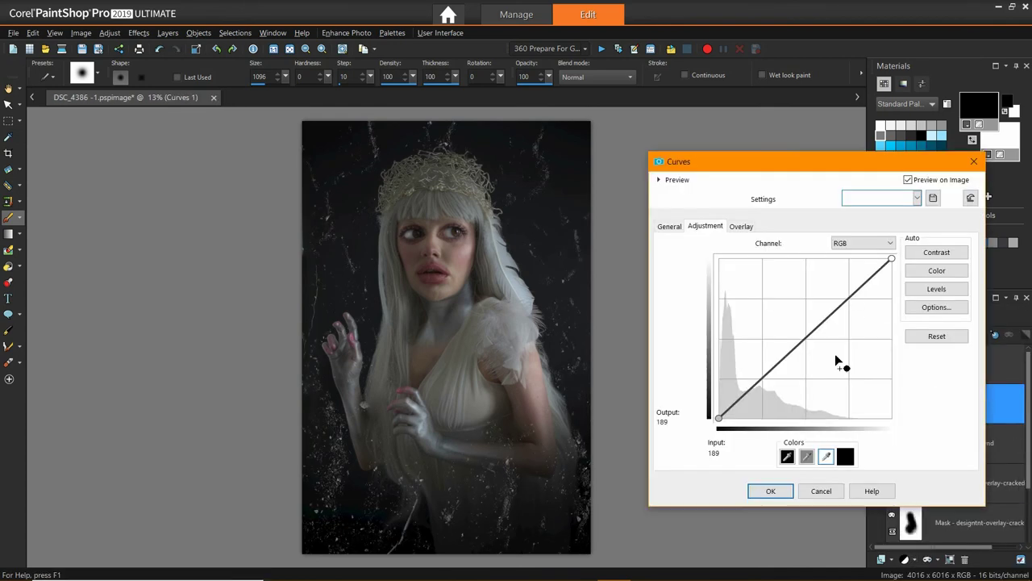
{"action": "left_click_drag", "start_coordinate": [771, 369], "coordinate": [771, 379]}
{"action": "left_click_drag", "start_coordinate": [847, 304], "coordinate": [840, 288]}
{"action": "left_click", "coordinate": [771, 491]}
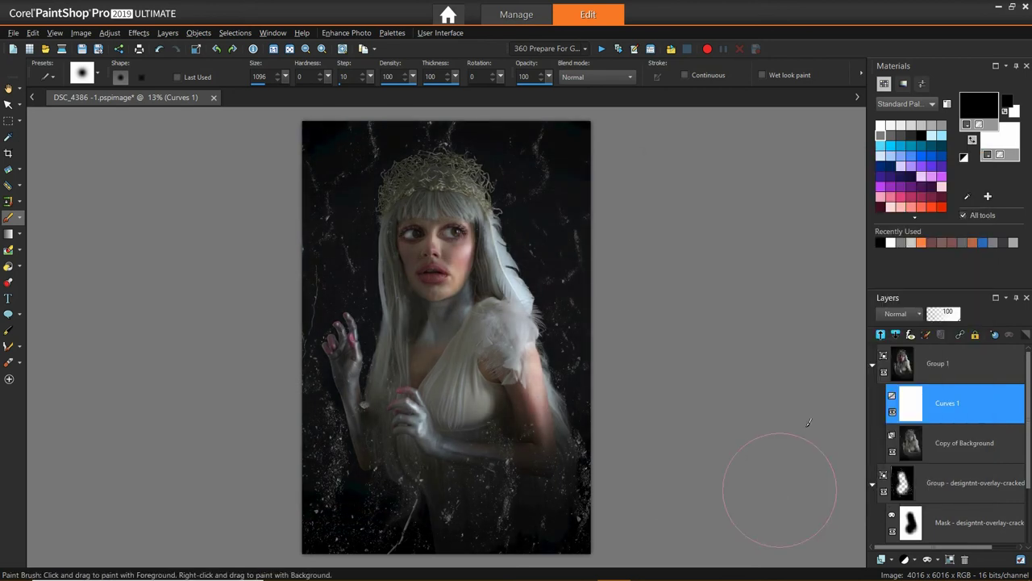
- Retouch the skin beside the mouth and cheek on the Copy of Background layer with the Clone Brush at size 85 and opacity 26
{"action": "scroll", "coordinate": [452, 256], "scroll_direction": "up", "scroll_amount": 5}
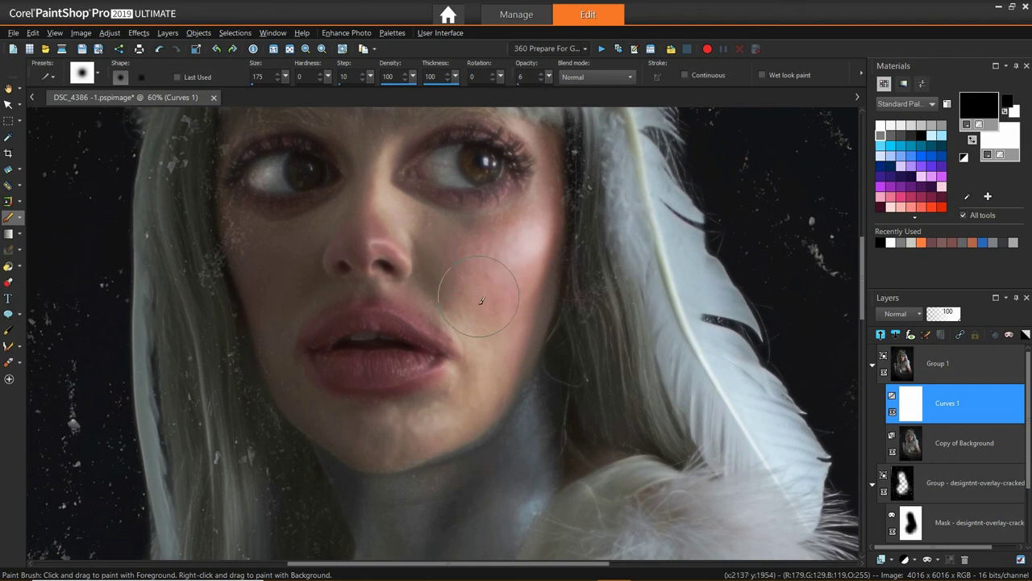
{"action": "left_click", "coordinate": [8, 201]}
{"action": "left_click", "coordinate": [963, 443]}
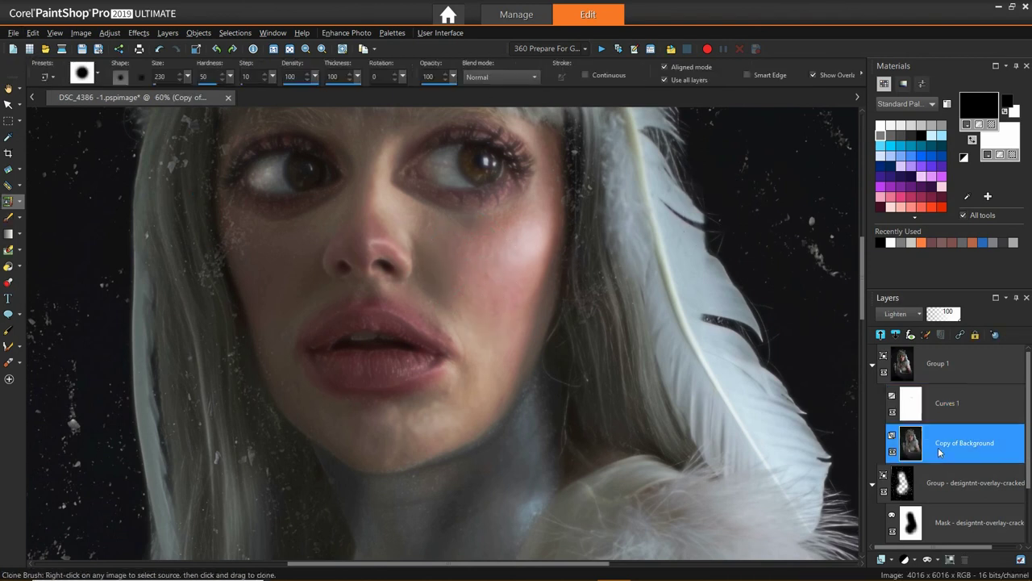
{"action": "right_click", "coordinate": [478, 301]}
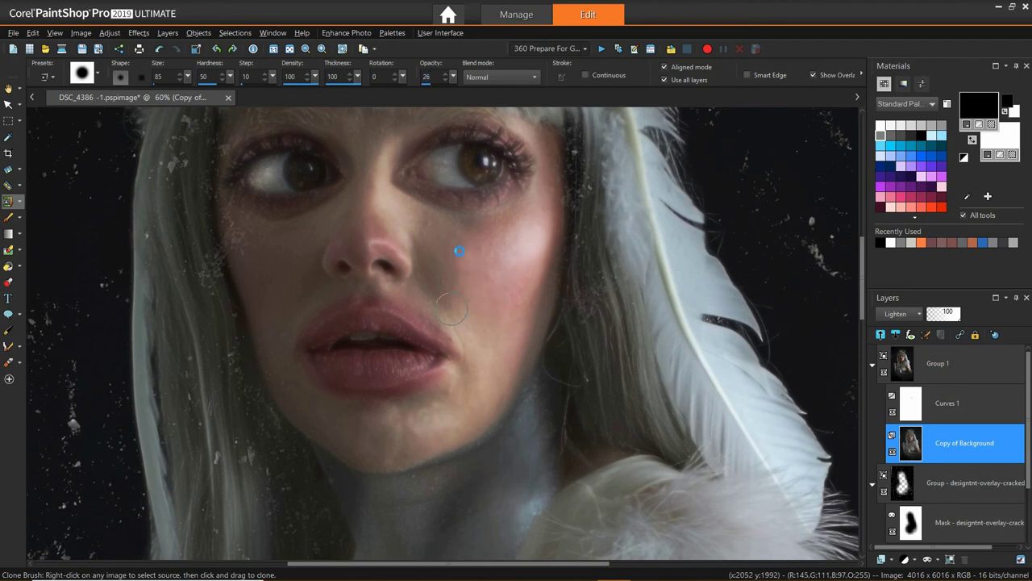
{"action": "left_click", "coordinate": [476, 317]}
{"action": "left_click", "coordinate": [471, 423]}
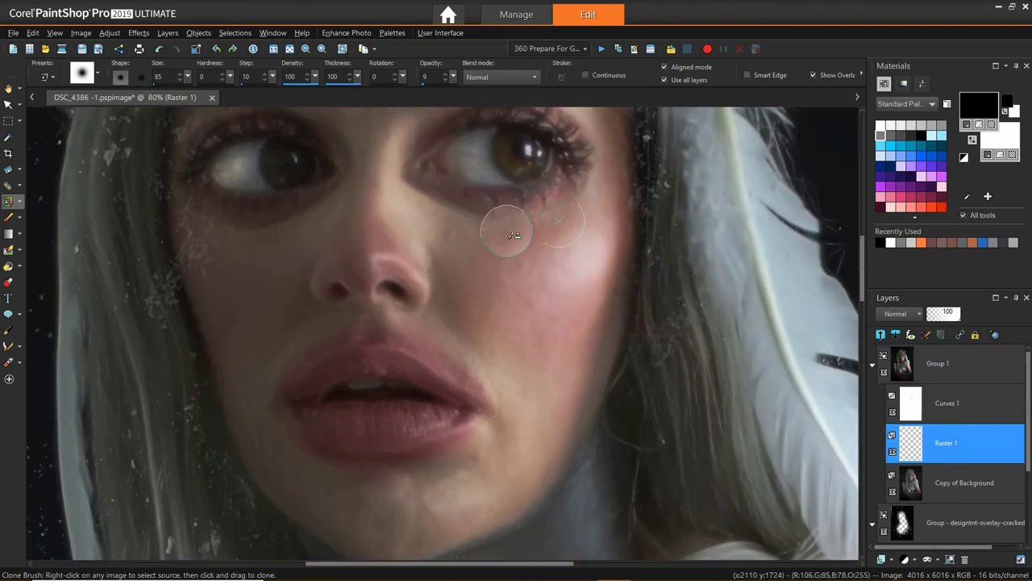
- Smooth the skin under the eye on the Raster 1 layer with the Clone Brush at size 85, hardness 0 and opacity 9
{"action": "left_click_drag", "start_coordinate": [507, 232], "coordinate": [512, 286]}
{"action": "left_click_drag", "start_coordinate": [498, 237], "coordinate": [500, 282]}
{"action": "scroll", "coordinate": [955, 508], "scroll_direction": "down", "scroll_amount": 2}
- Paint black on the cracked-ground overlay's mask with a size 300 soft brush to clear specks from the hair, face edges and upper body
{"action": "left_click", "coordinate": [952, 484]}
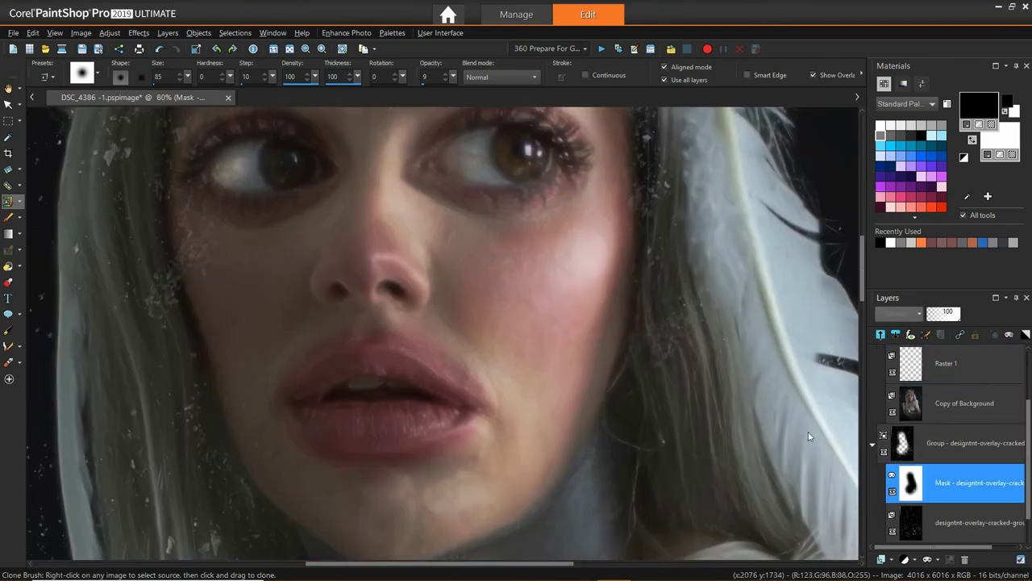
{"action": "key", "text": "b"}
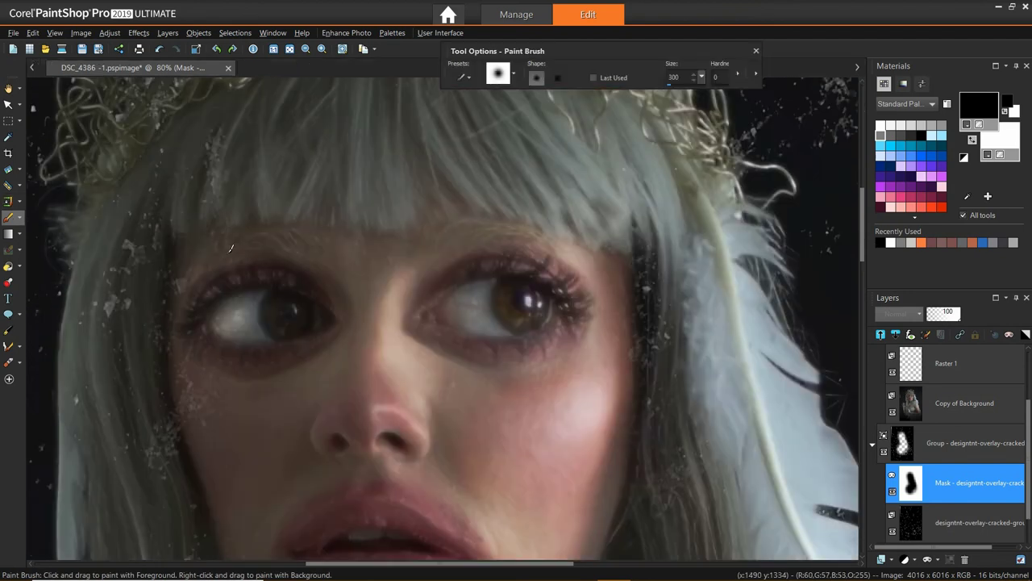
{"action": "left_click_drag", "start_coordinate": [202, 173], "coordinate": [133, 484]}
{"action": "left_click_drag", "start_coordinate": [121, 218], "coordinate": [117, 516]}
{"action": "left_click_drag", "start_coordinate": [652, 250], "coordinate": [681, 520]}
{"action": "scroll", "coordinate": [651, 220], "scroll_direction": "down", "scroll_amount": 2}
{"action": "left_click_drag", "start_coordinate": [379, 491], "coordinate": [312, 384]}
{"action": "left_click_drag", "start_coordinate": [862, 245], "coordinate": [862, 313]}
{"action": "left_click_drag", "start_coordinate": [343, 331], "coordinate": [334, 516]}
{"action": "scroll", "coordinate": [332, 516], "scroll_direction": "down", "scroll_amount": 2}
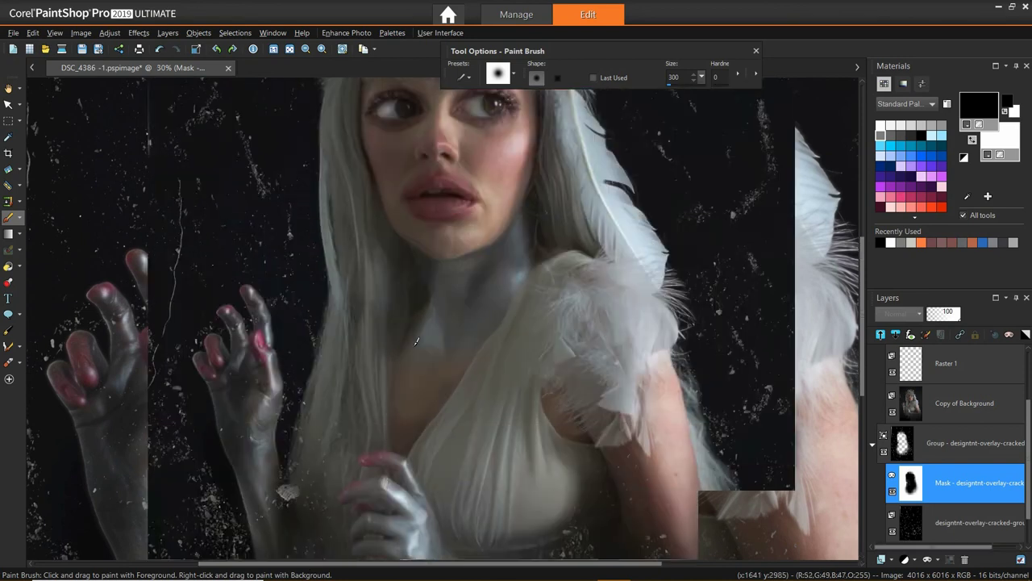
- Delete the Raster 1 layer above Copy of Background
{"action": "left_click", "coordinate": [952, 363]}
{"action": "key", "text": "Delete"}
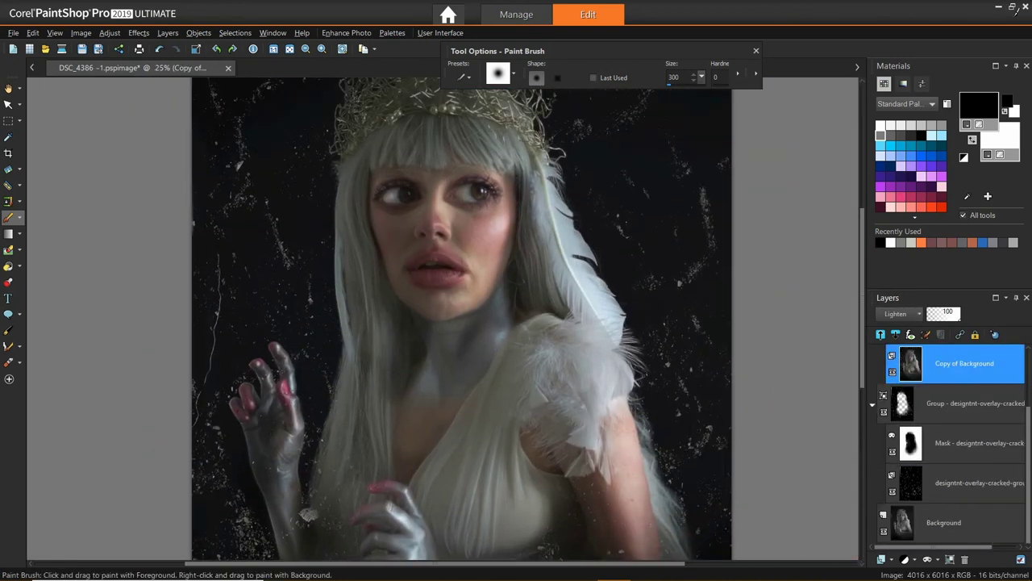
- Move the signature to the lower-right corner of the image
{"action": "left_click", "coordinate": [994, 391]}
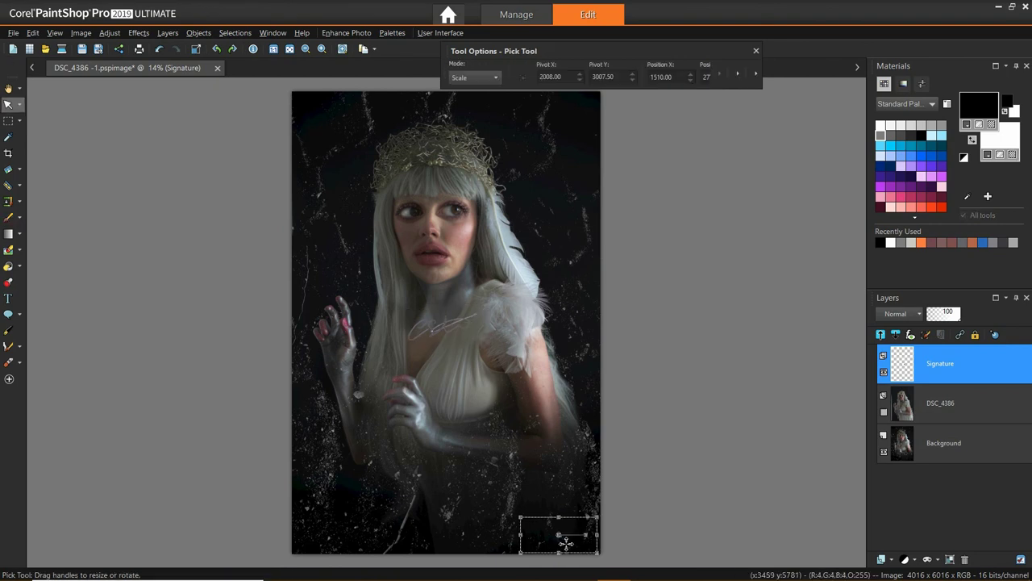
{"action": "left_click_drag", "start_coordinate": [567, 544], "coordinate": [567, 543]}
- Move the Signature layer below the DSC_4386 layer and show the original DSC_4386 photo
{"action": "left_click", "coordinate": [968, 453]}
{"action": "left_click_drag", "start_coordinate": [955, 365], "coordinate": [953, 430]}
{"action": "left_click", "coordinate": [884, 372]}
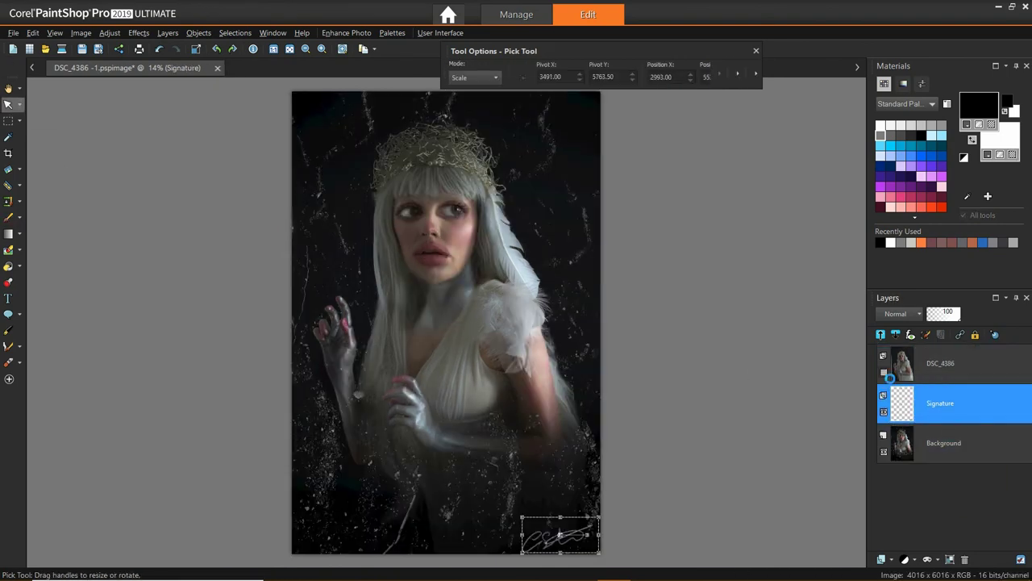